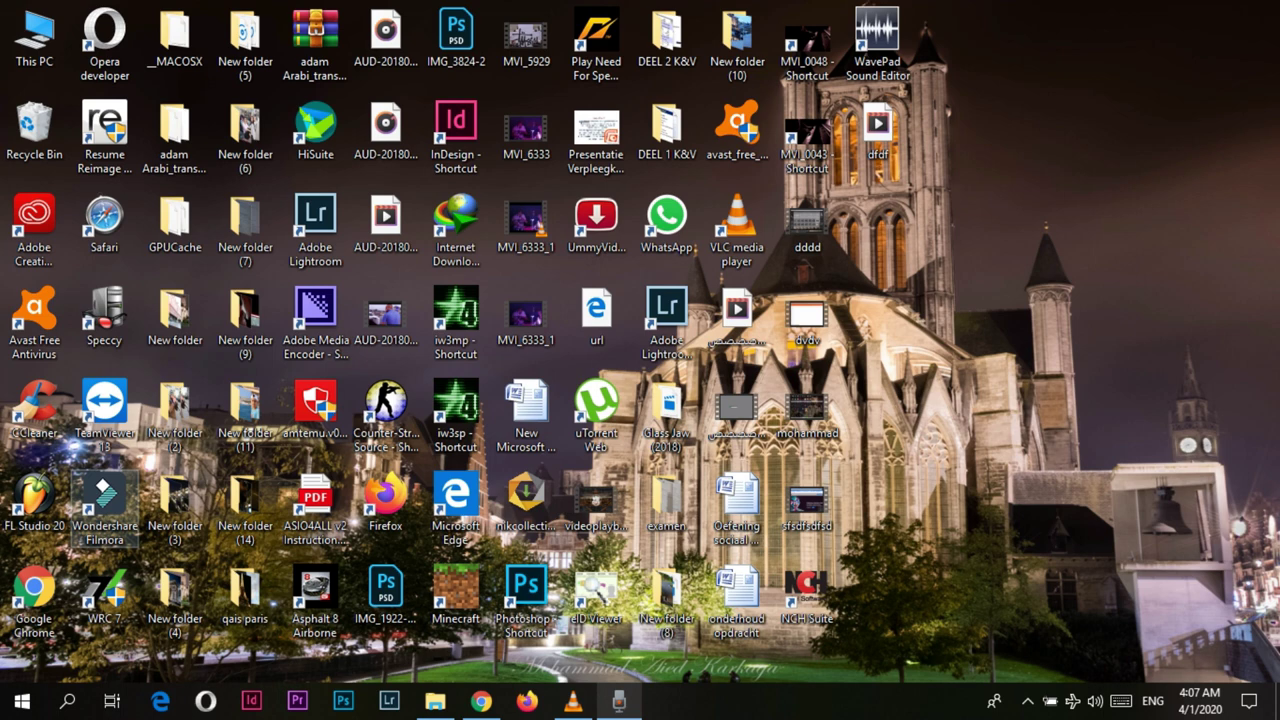
Step: Launch Wondershare Filmora from the desktop
double_click(104, 508)
double_click(105, 505)
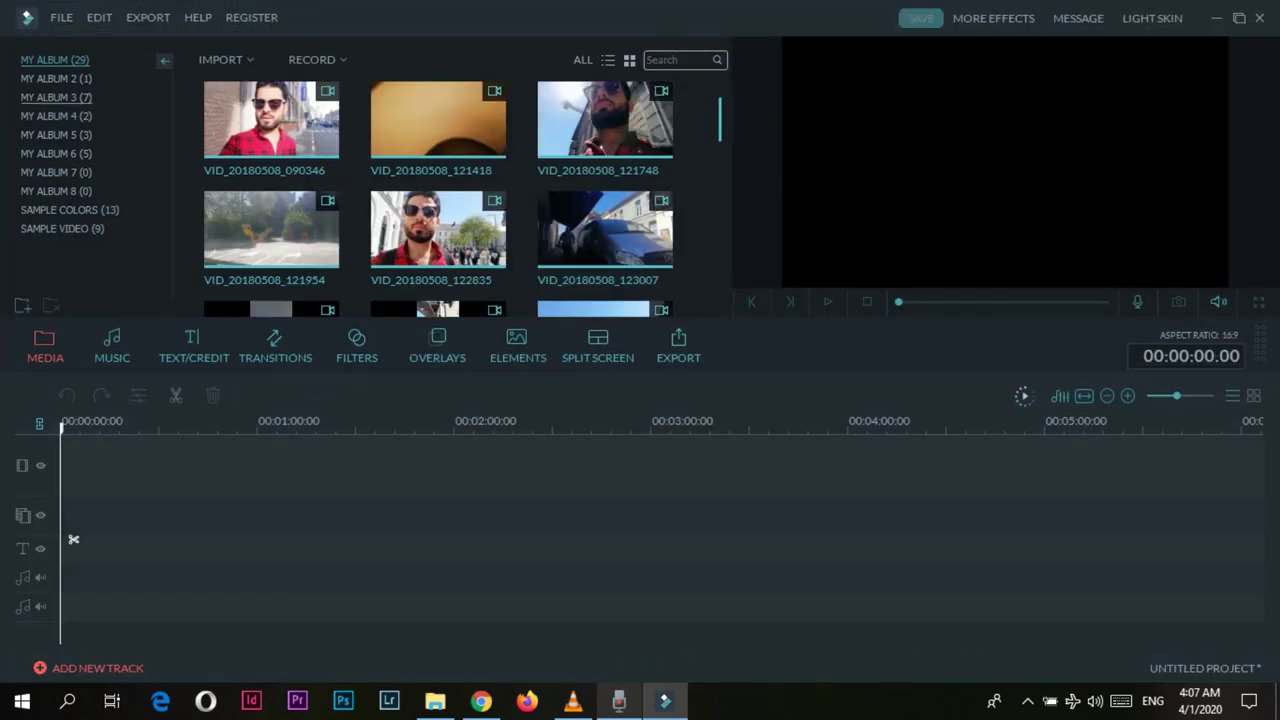
Step: Look through the contents of the media albums from My Album 2 to My Album 8, returning to My Album 3
left_click(56, 79)
left_click(56, 98)
left_click(56, 116)
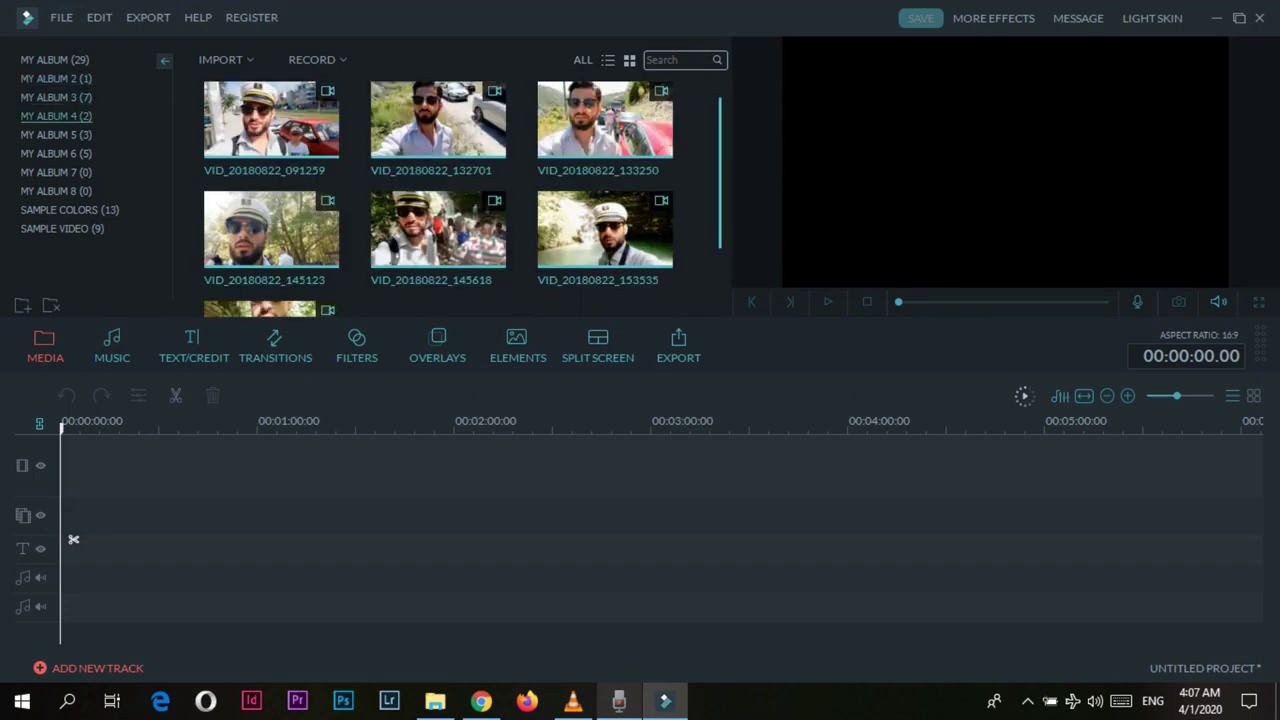
left_click(56, 135)
left_click(56, 154)
left_click(56, 173)
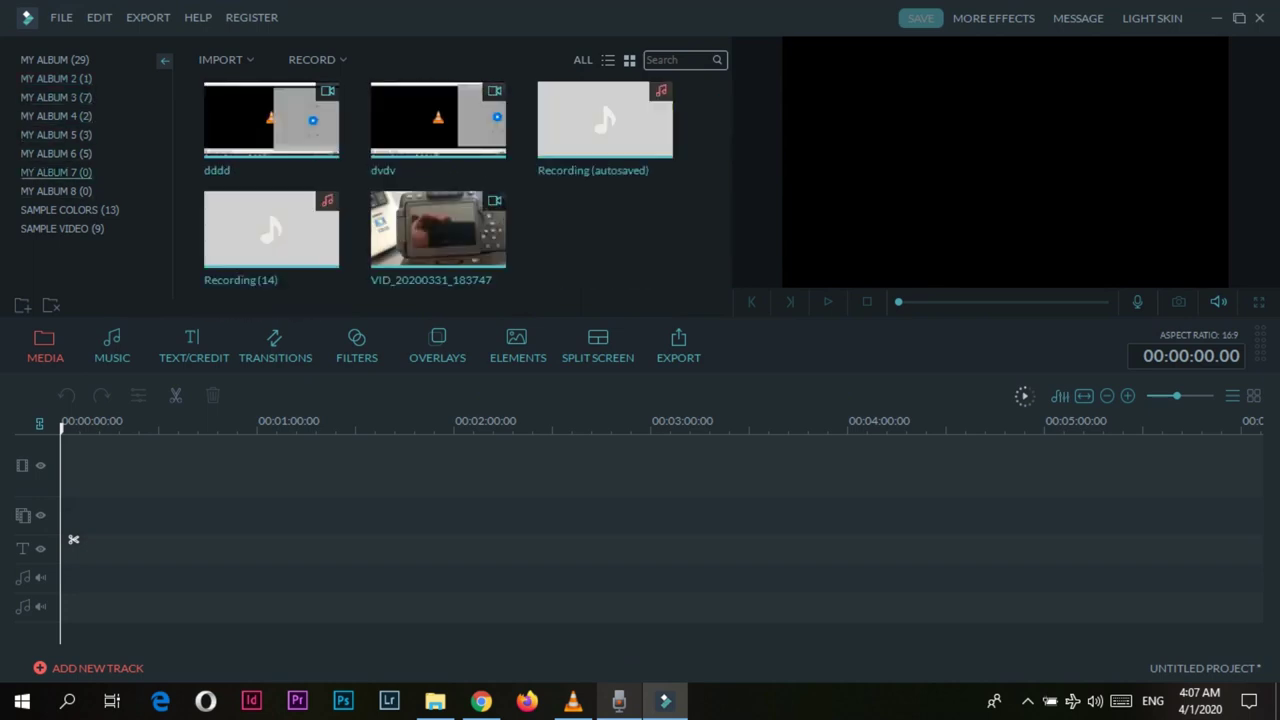
left_click(56, 192)
left_click(56, 98)
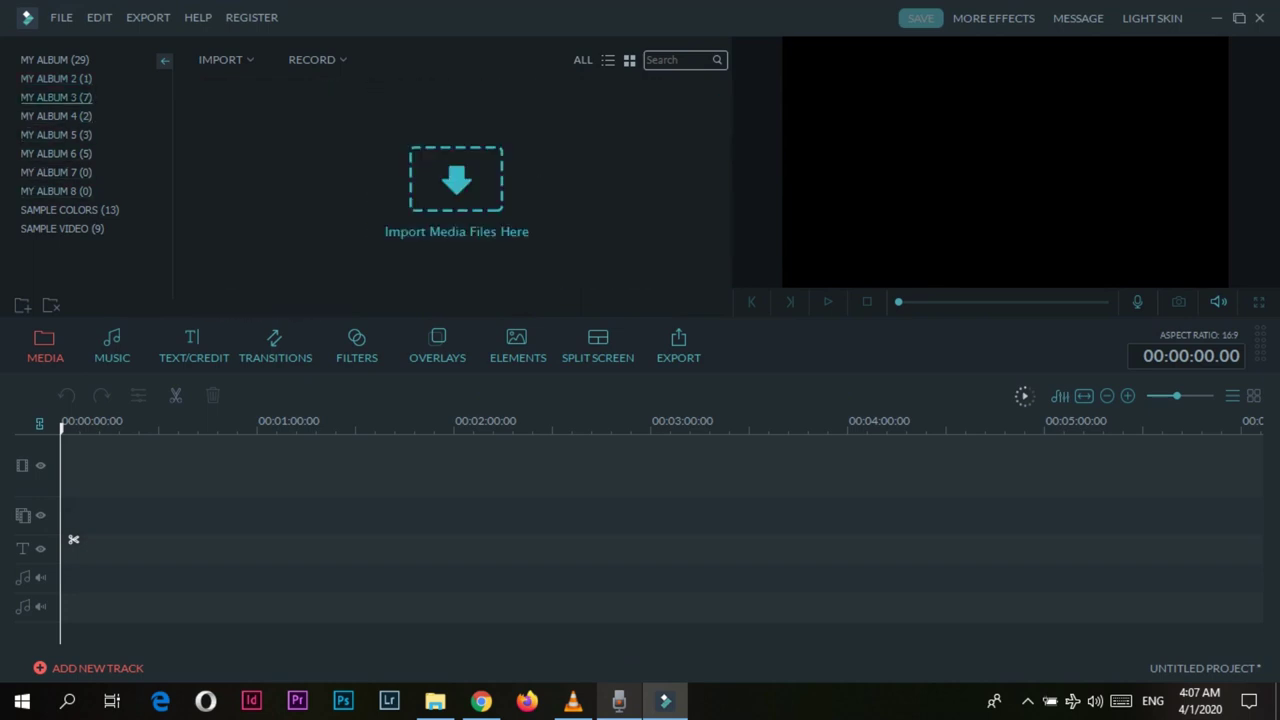
left_click(56, 79)
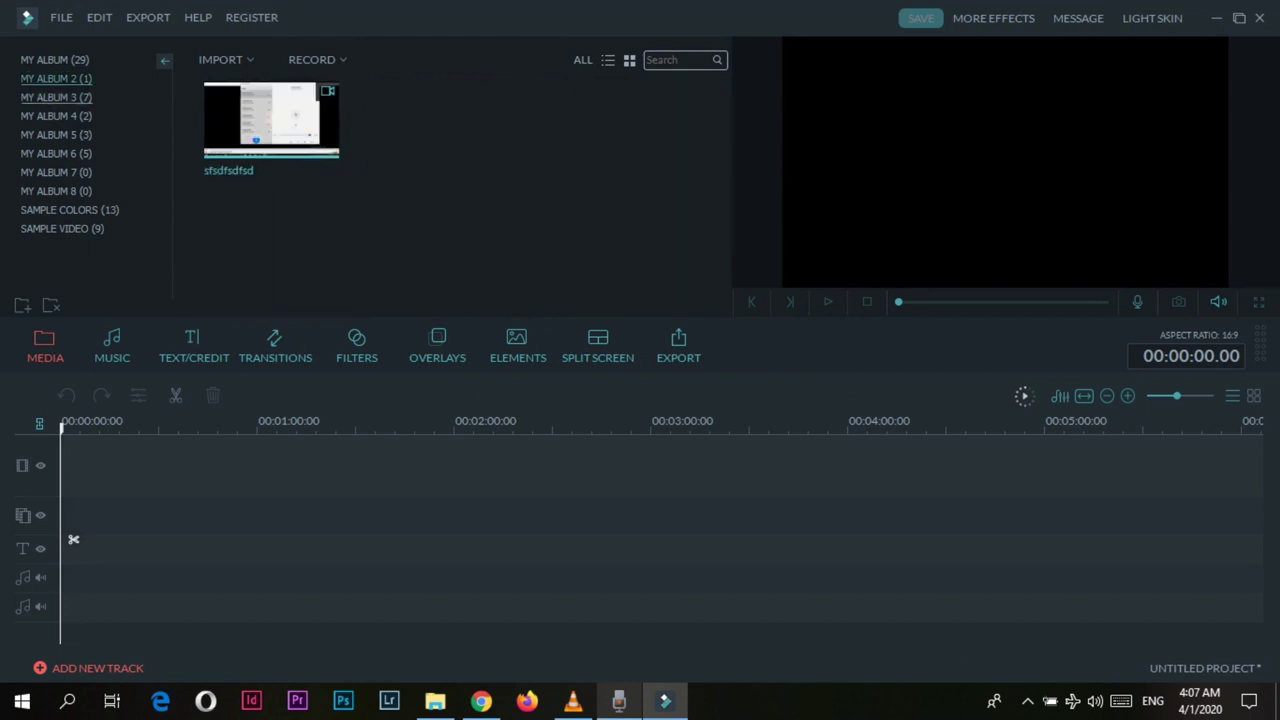
left_click(56, 98)
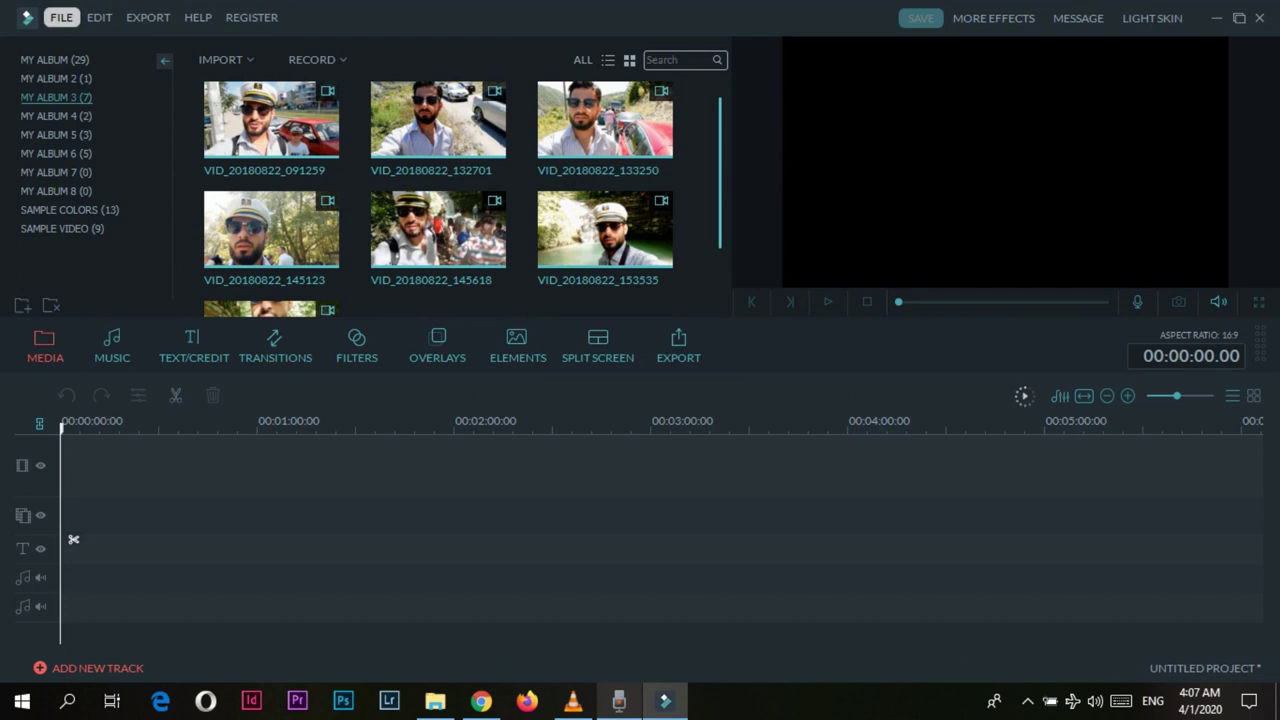
left_click(61, 17)
mouse_move(110, 82)
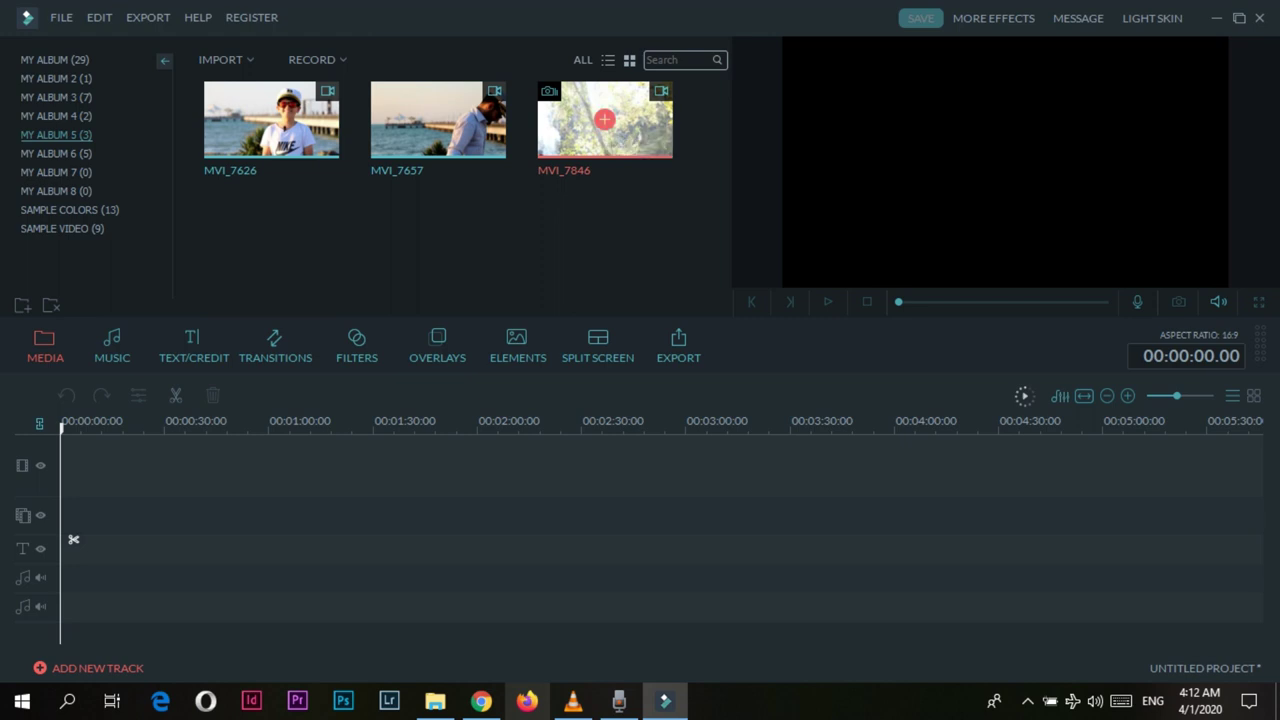
Step: Add the MVI_7846 clip from My Album 5 to the video track twice, back to back
left_click(604, 119)
left_click(604, 119)
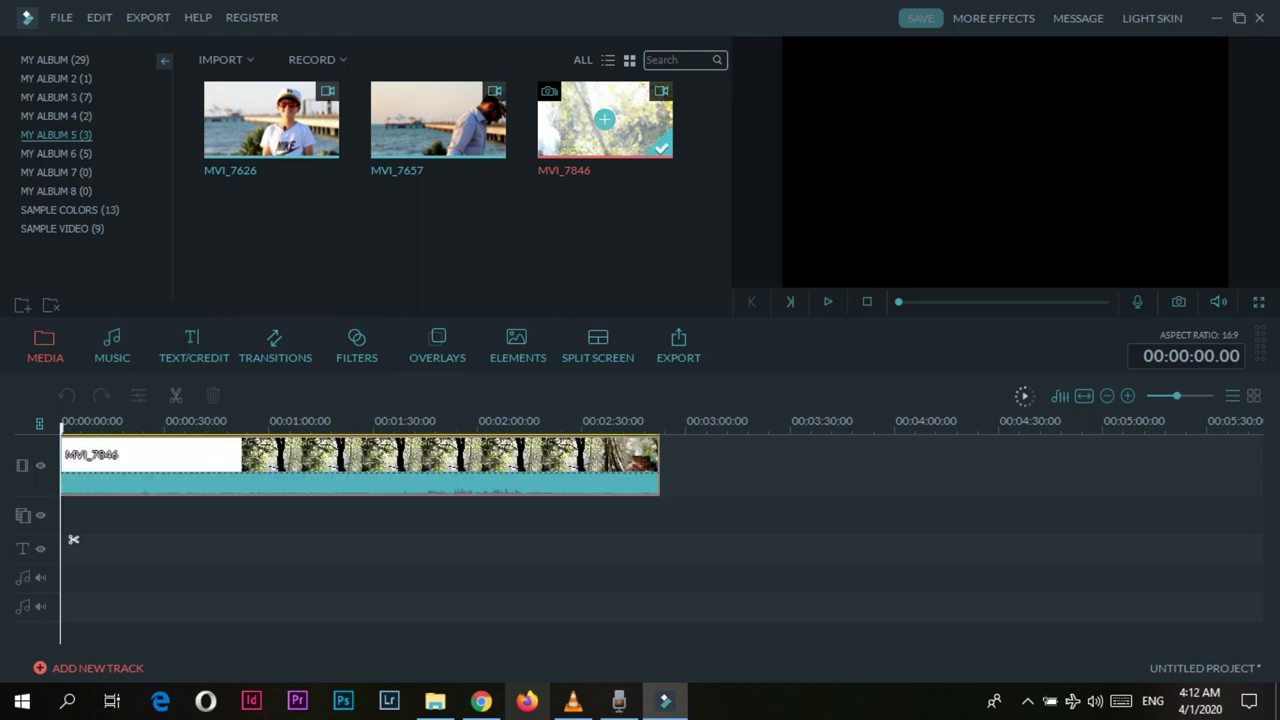
left_click(604, 119)
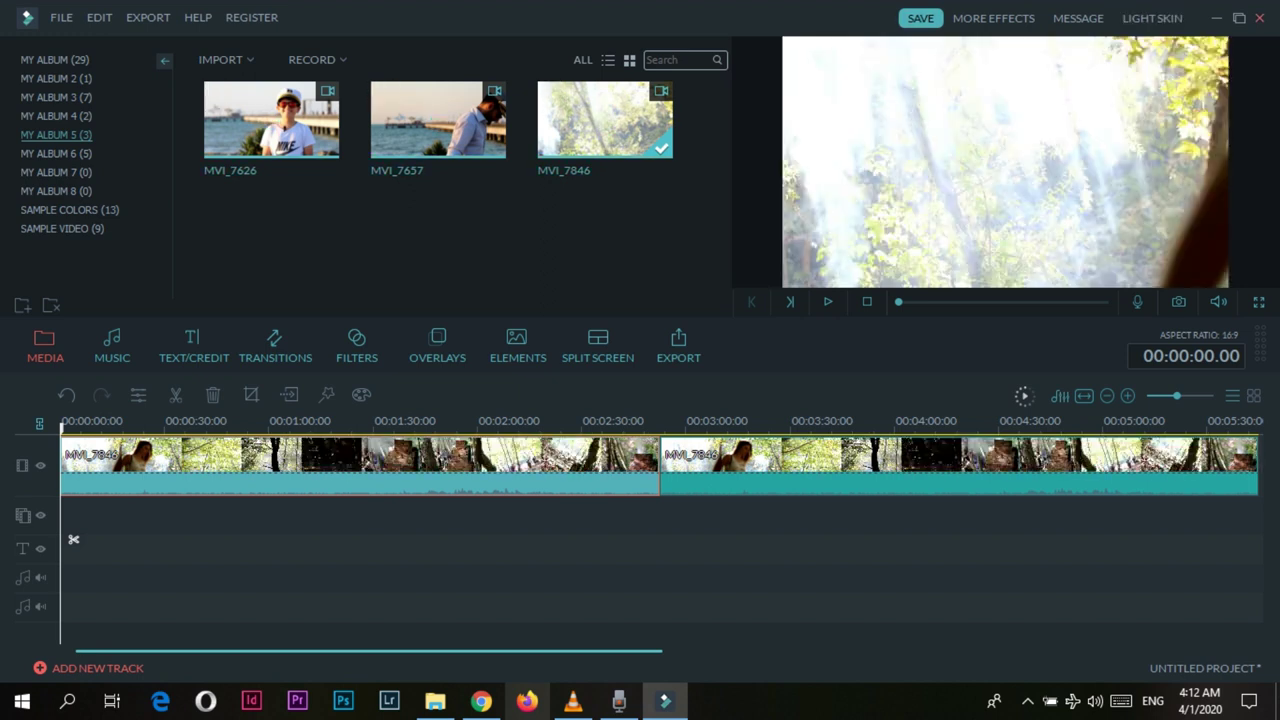
Step: Import My Video6 from the Output folder into My Album 5 and remove it from the album again
left_click(1239, 18)
left_click_drag(740, 22, 335, 36)
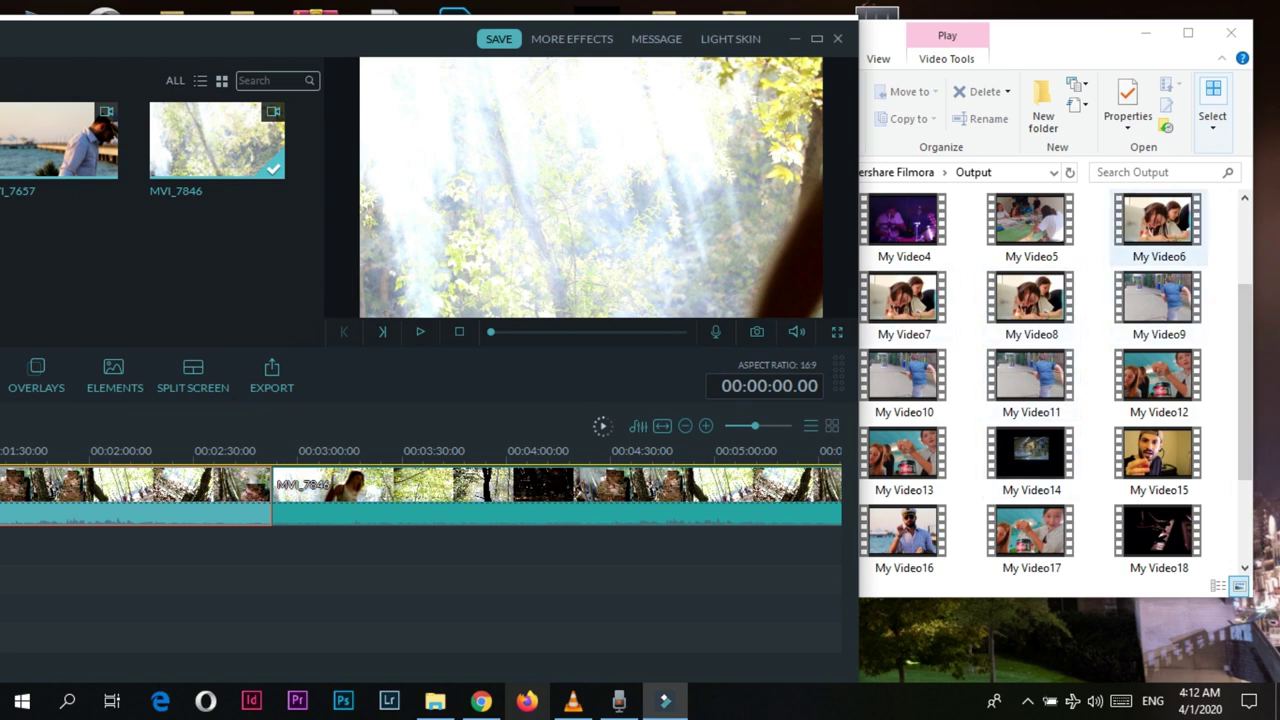
left_click_drag(1158, 226, 200, 255)
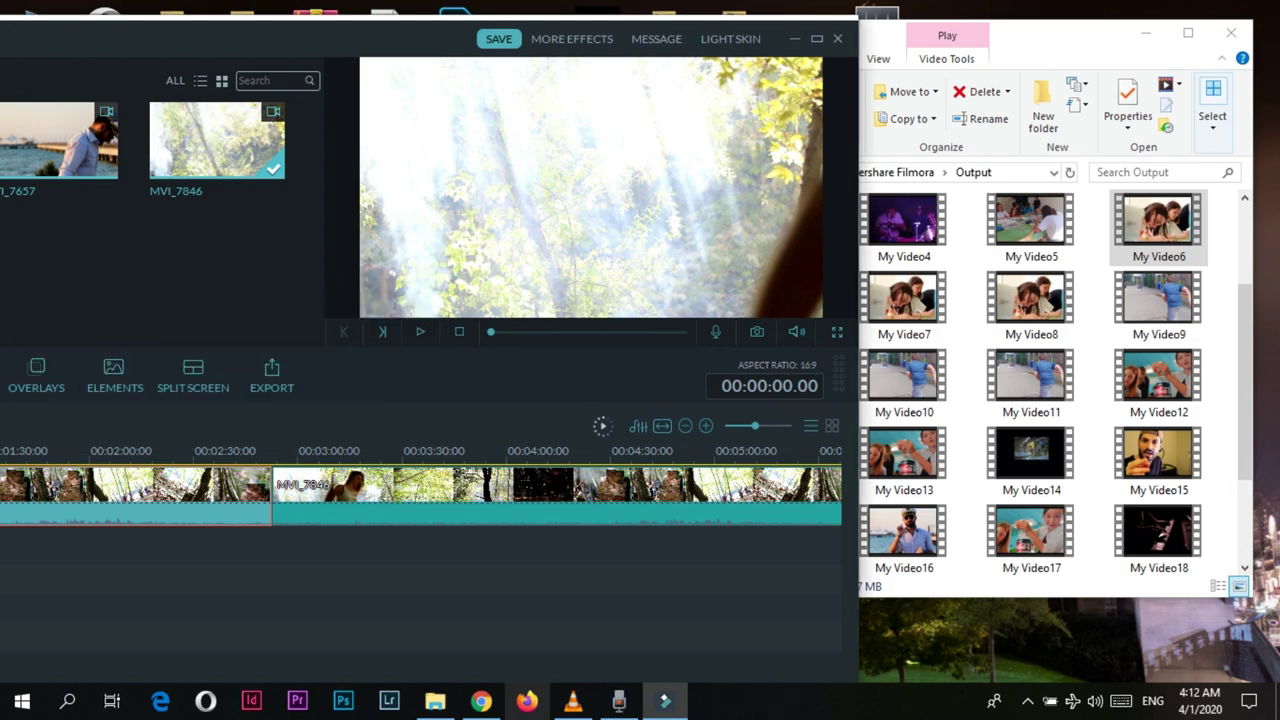
left_click(817, 39)
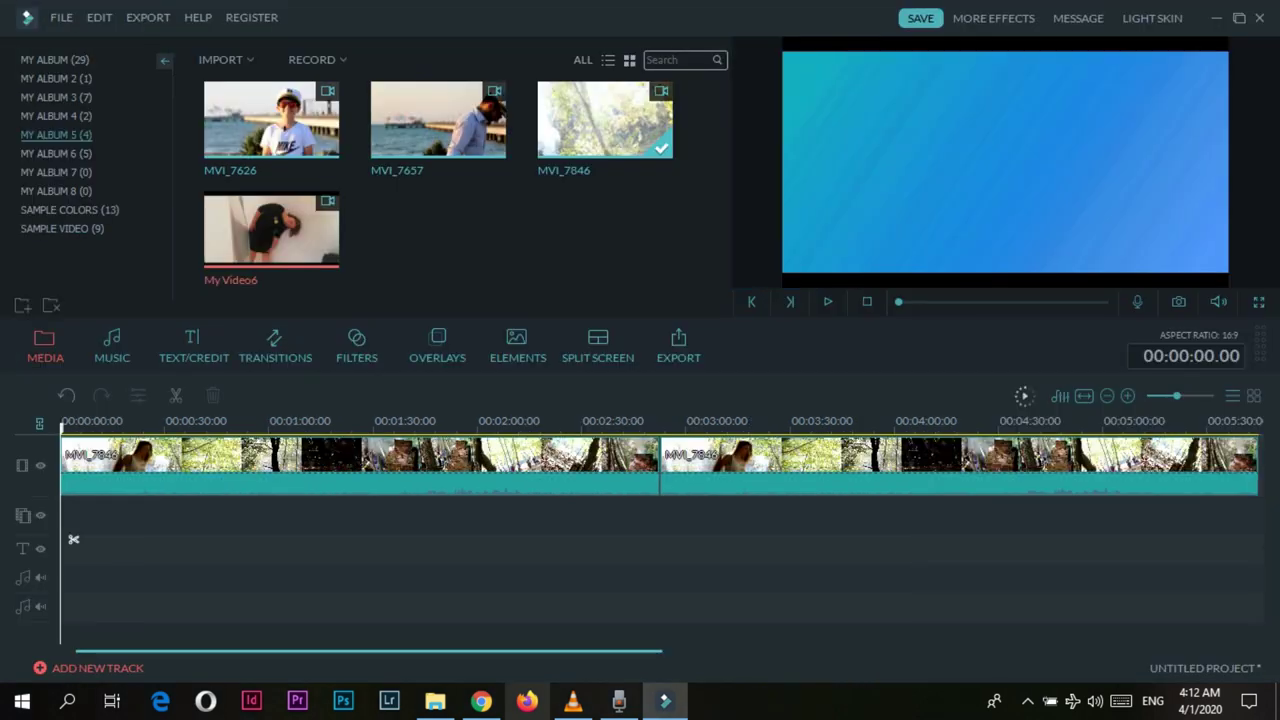
mouse_move(270, 229)
key("Delete")
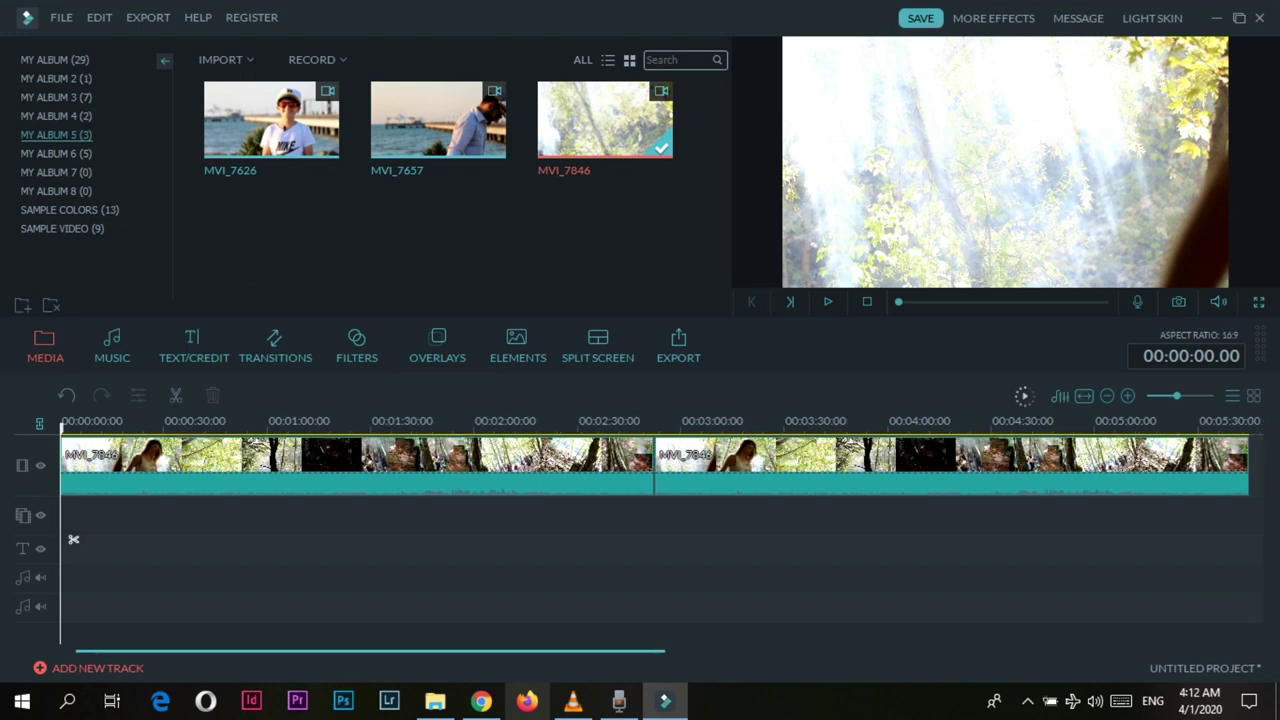
Step: Delete the second MVI_7846 clip from the video track, leaving only the first copy
left_click(666, 538)
key("Delete")
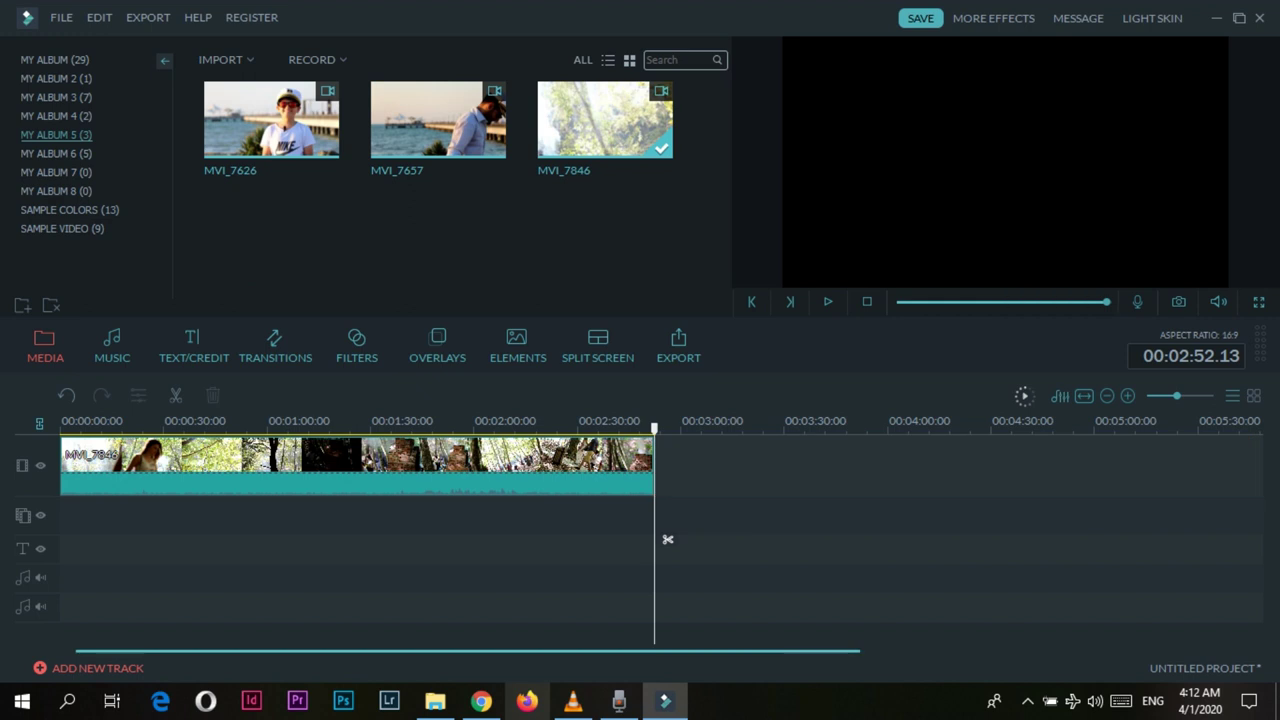
left_click(1084, 396)
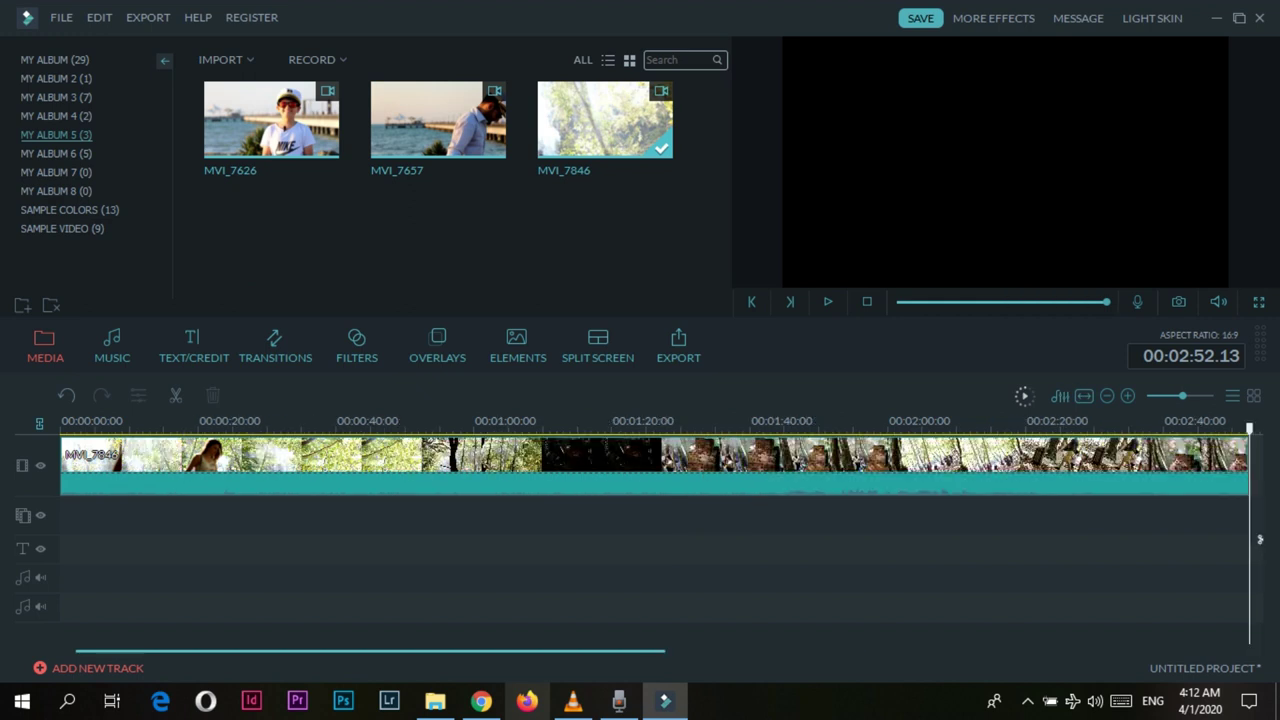
Step: Play the MVI_7846 clip from its start and pause the playhead at 00:00:09.23
key("space")
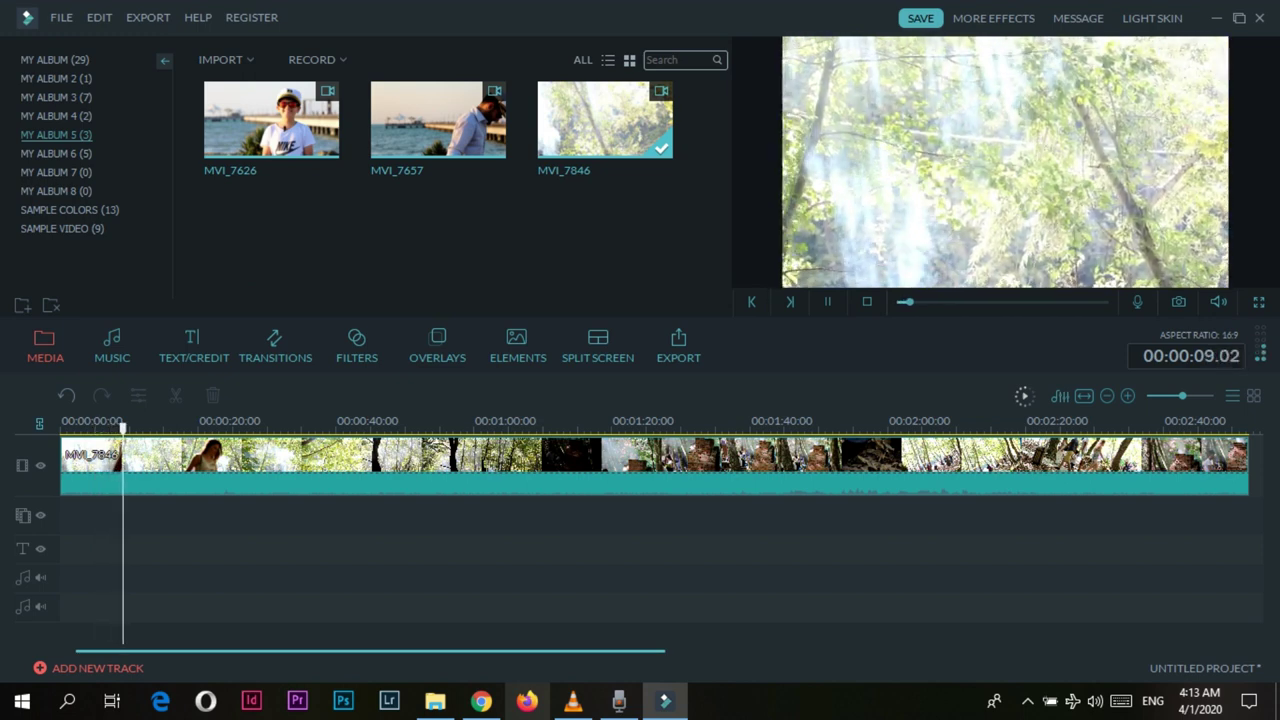
key("space")
key("space")
key("space")
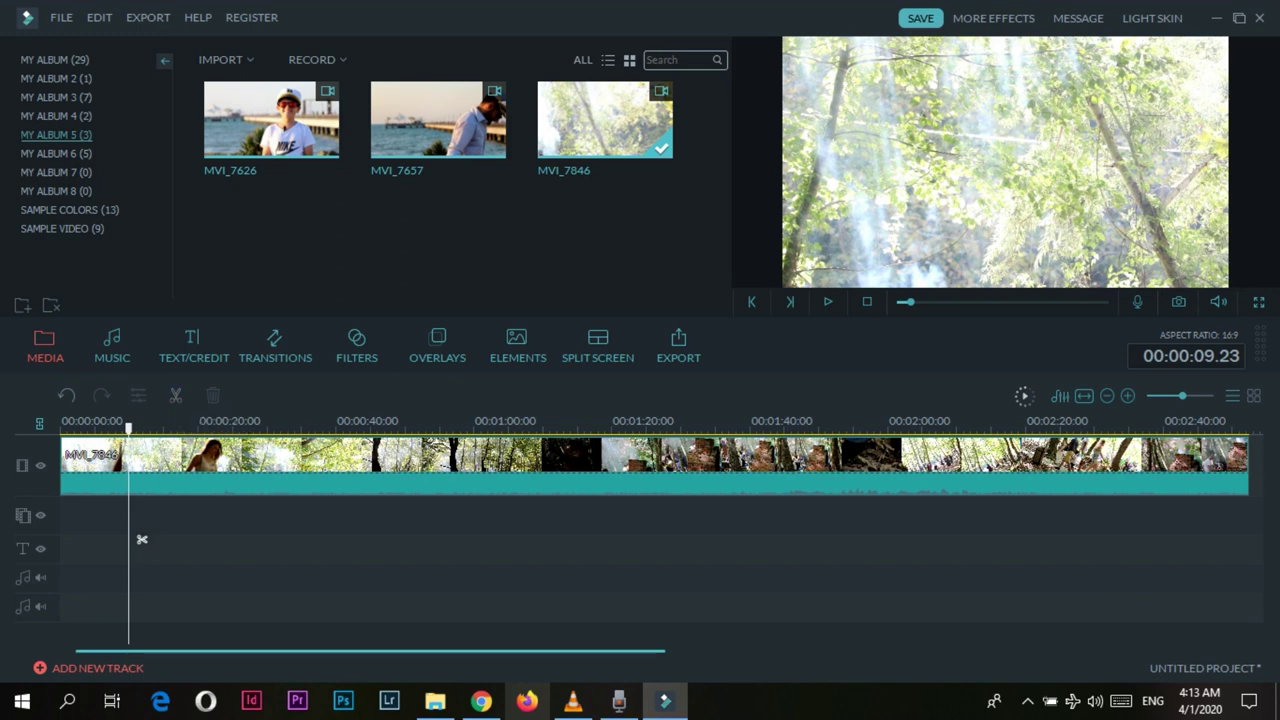
Step: Try splitting MVI_7846 at the playhead and deleting its short first part, and undo both the deletion and the split
left_click(142, 540)
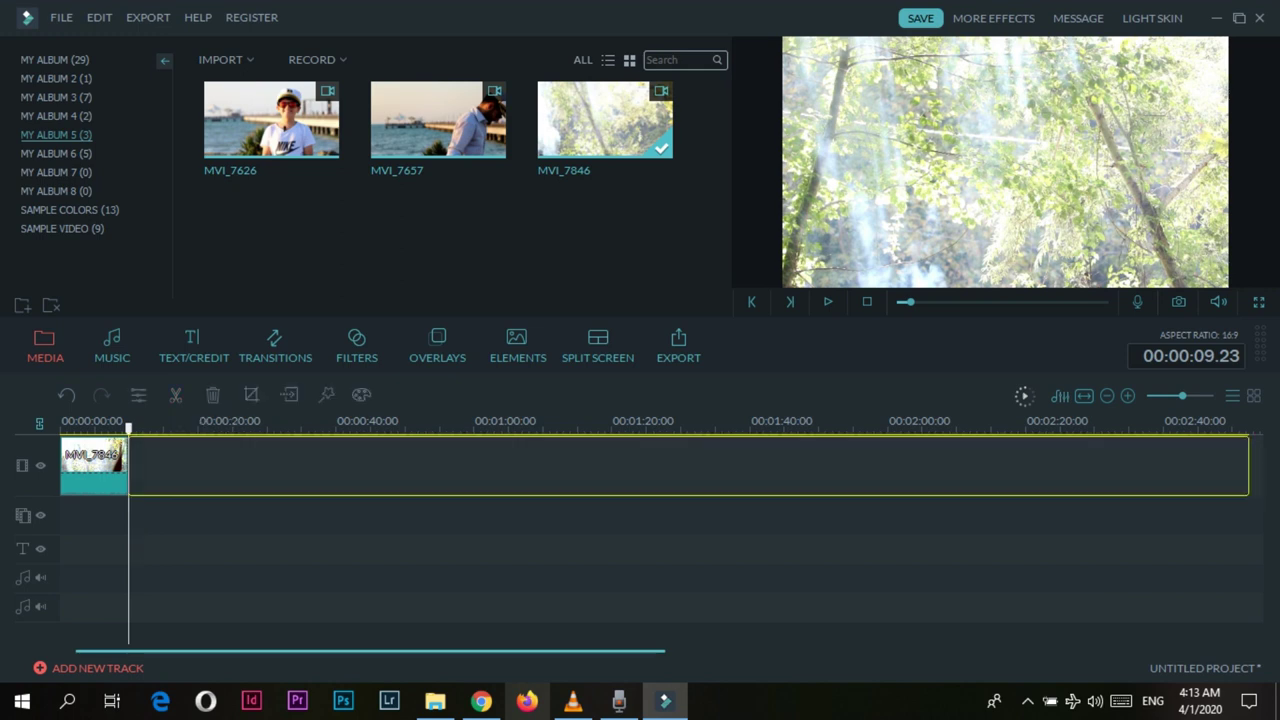
left_click(94, 466)
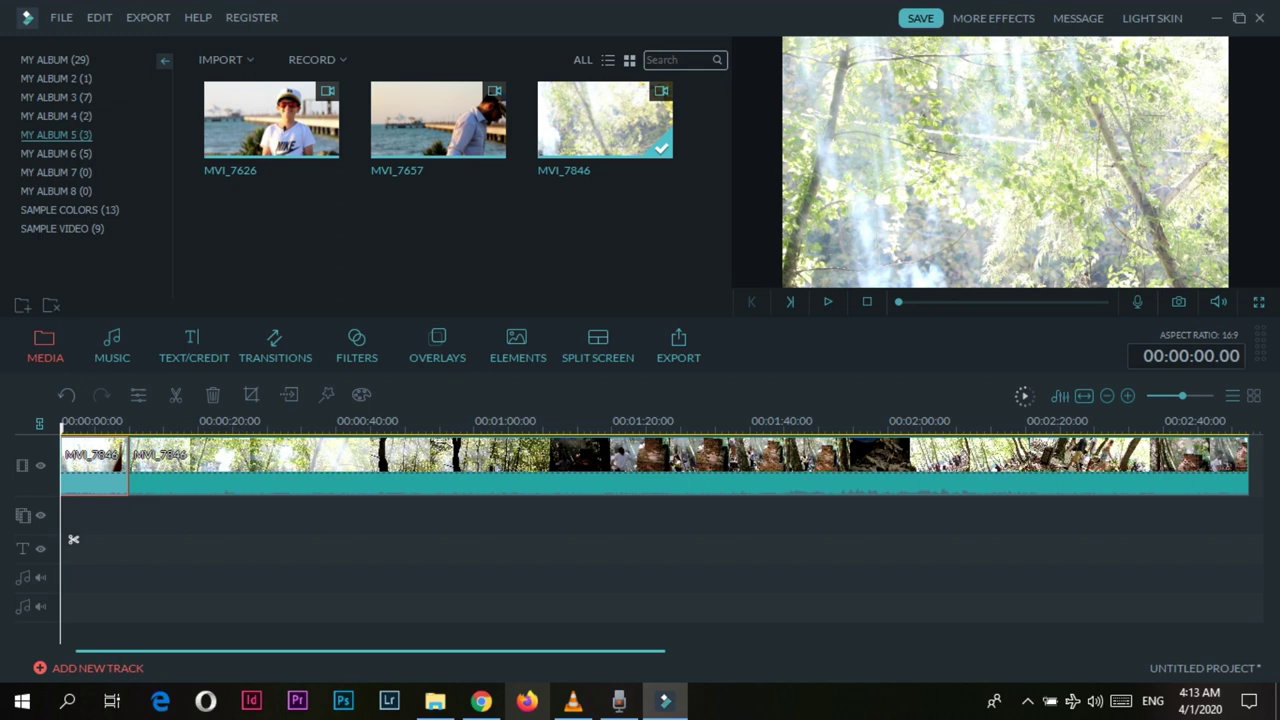
key("Delete")
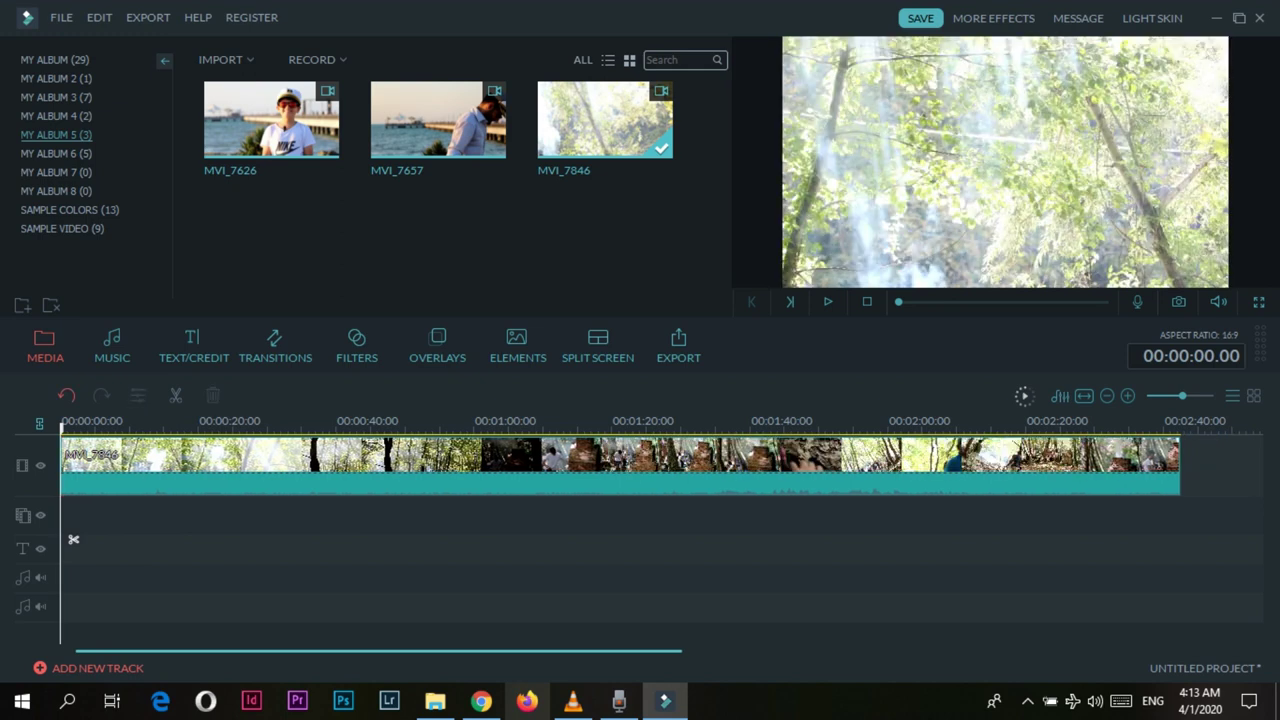
key("ctrl+z")
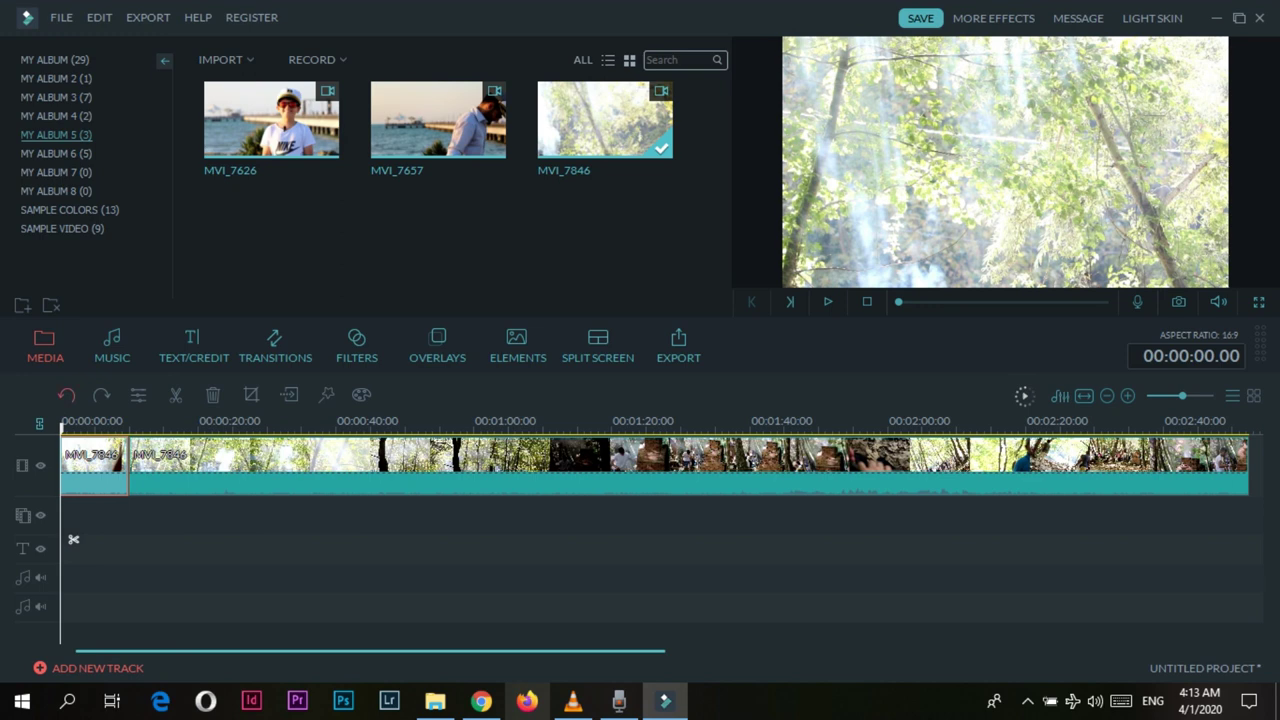
left_click(225, 466)
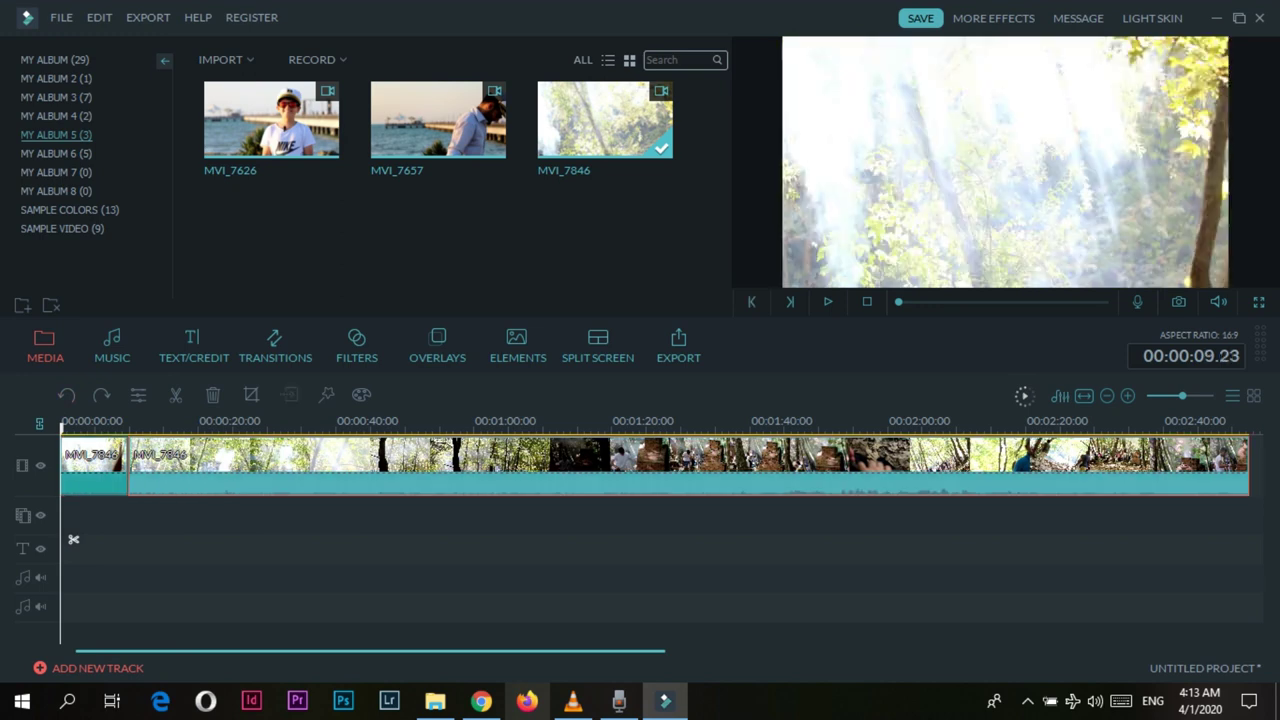
key("ctrl+z")
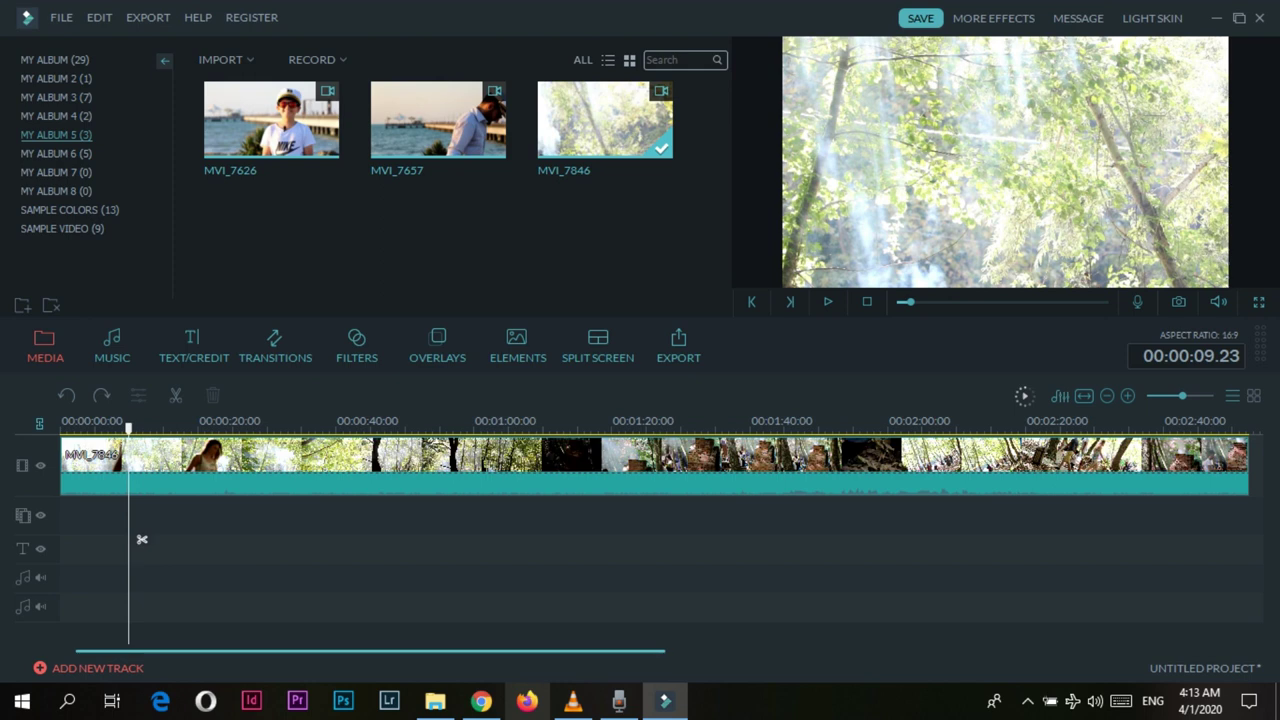
Step: Split the MVI_7846 clip at 00:00:09.23, undo the split once and redo it
left_click(142, 539)
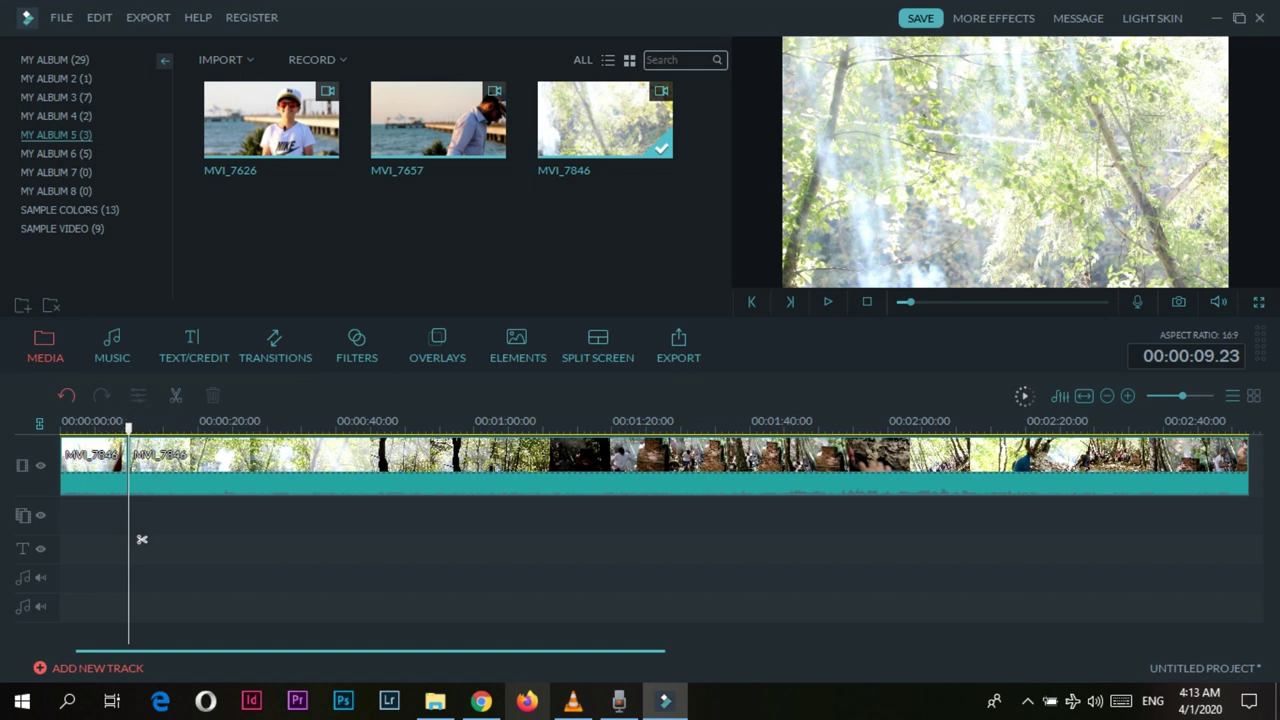
left_click(66, 395)
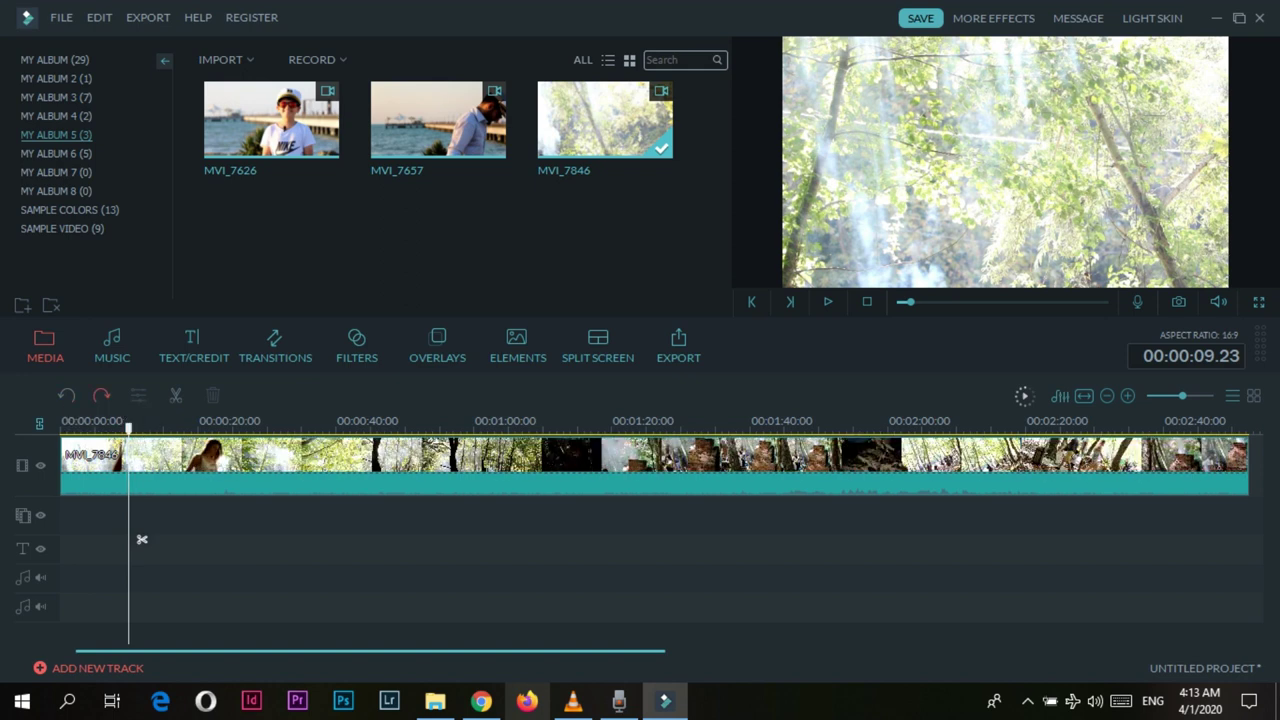
left_click(101, 395)
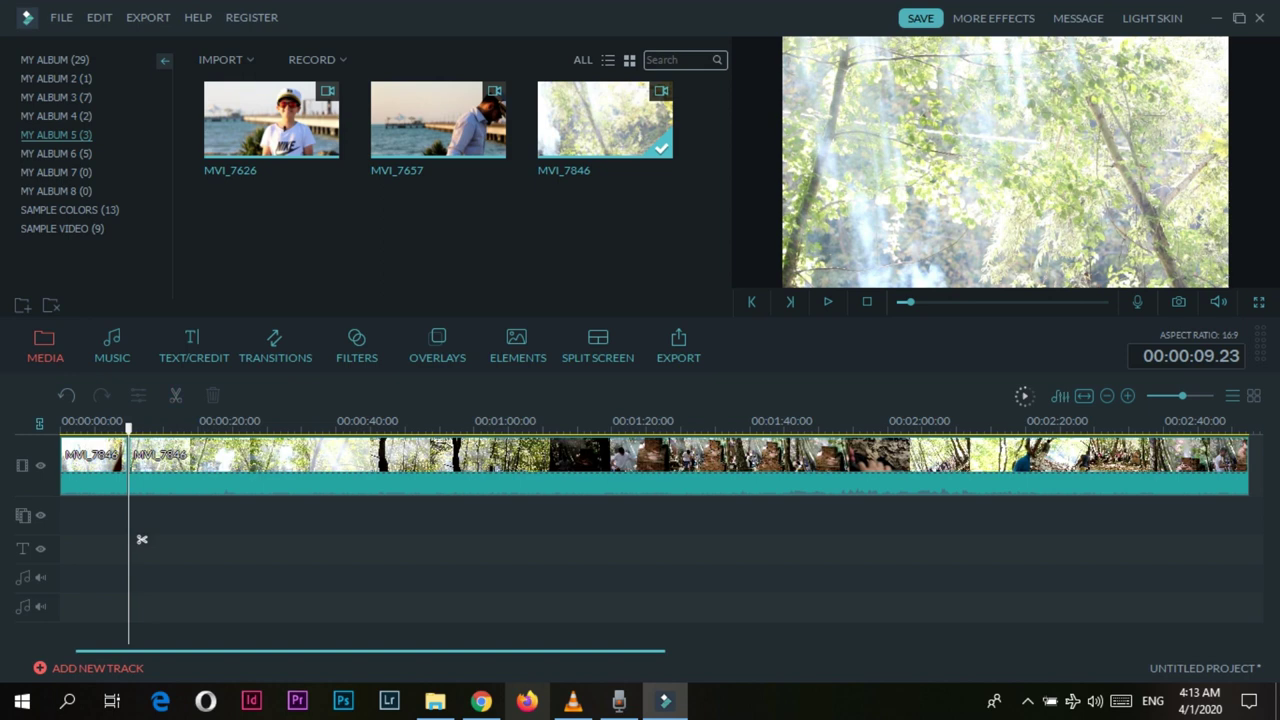
Step: Browse the music library and preview the tracks Drift - Drift and Always Dreaming - Within Reach
left_click(112, 346)
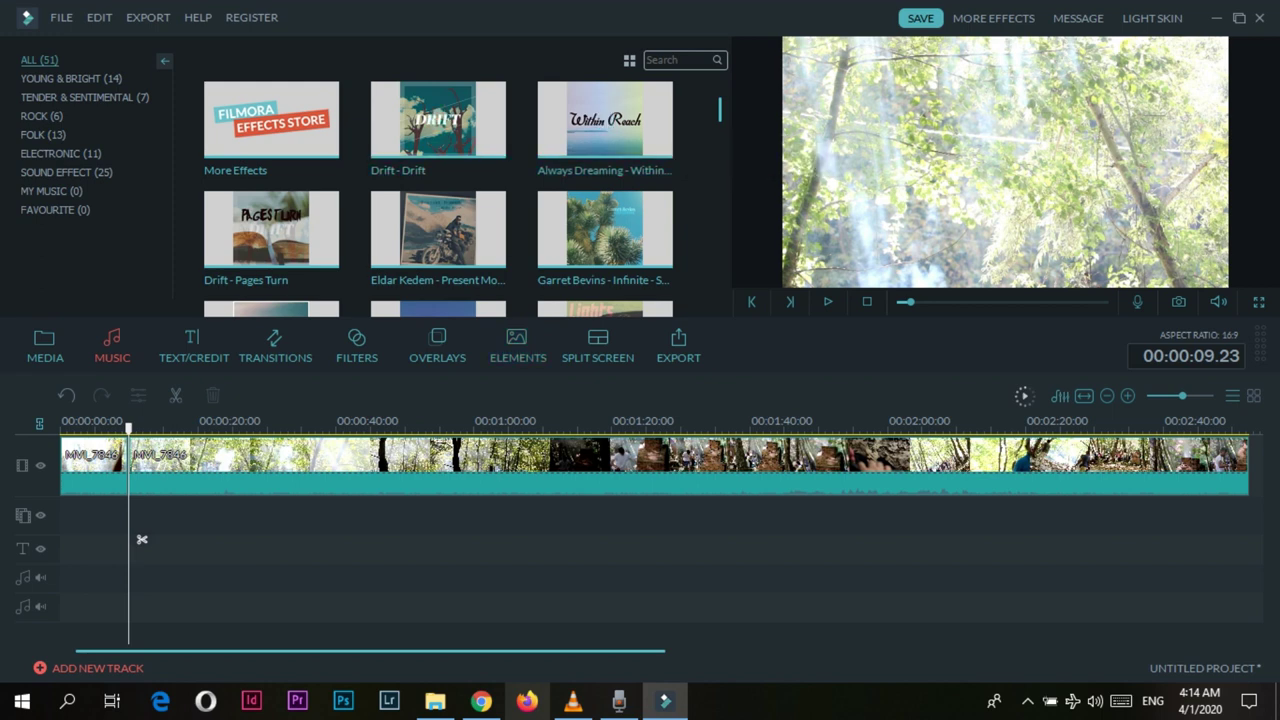
scroll(600, 180, "down", 3)
scroll(600, 180, "up", 3)
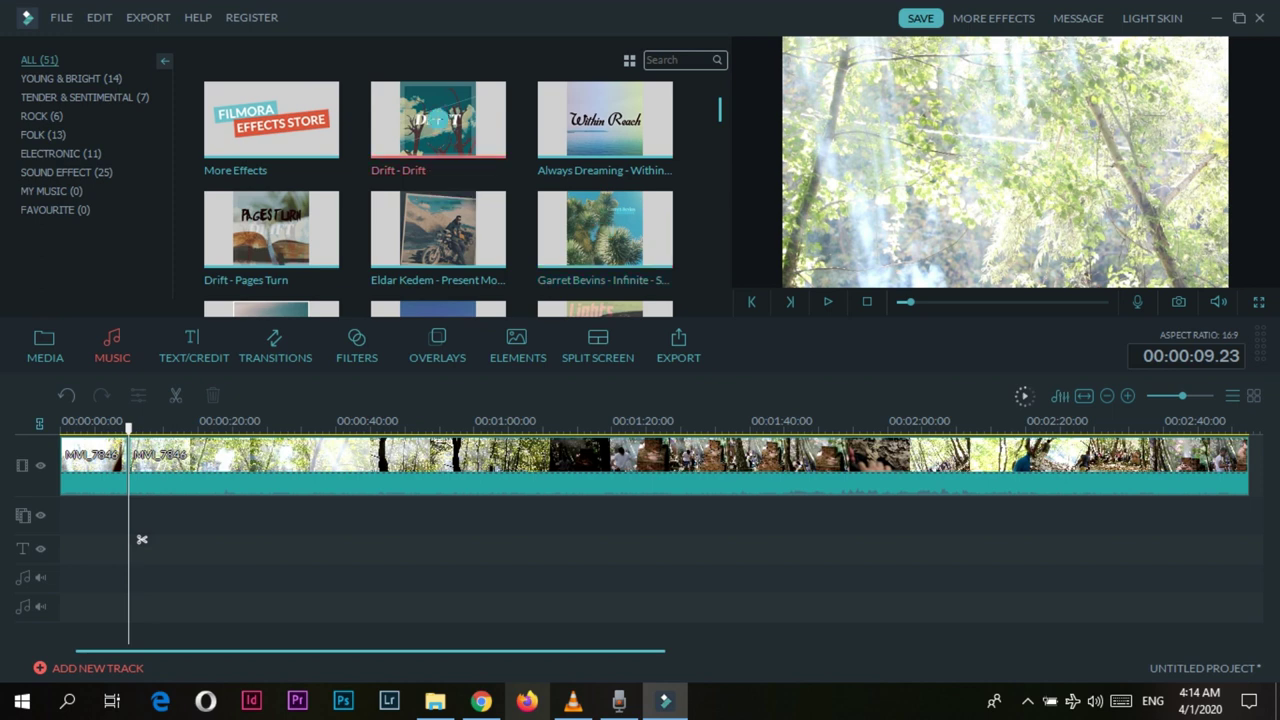
left_click(437, 119)
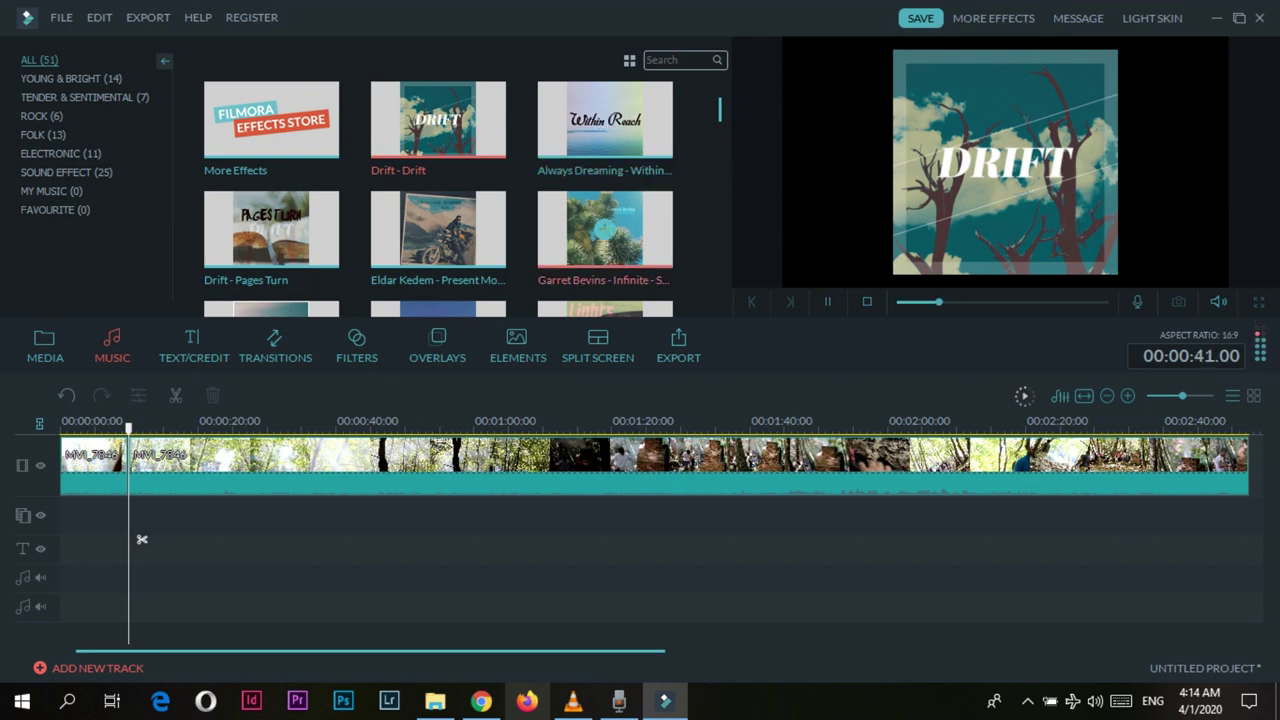
left_click(605, 119)
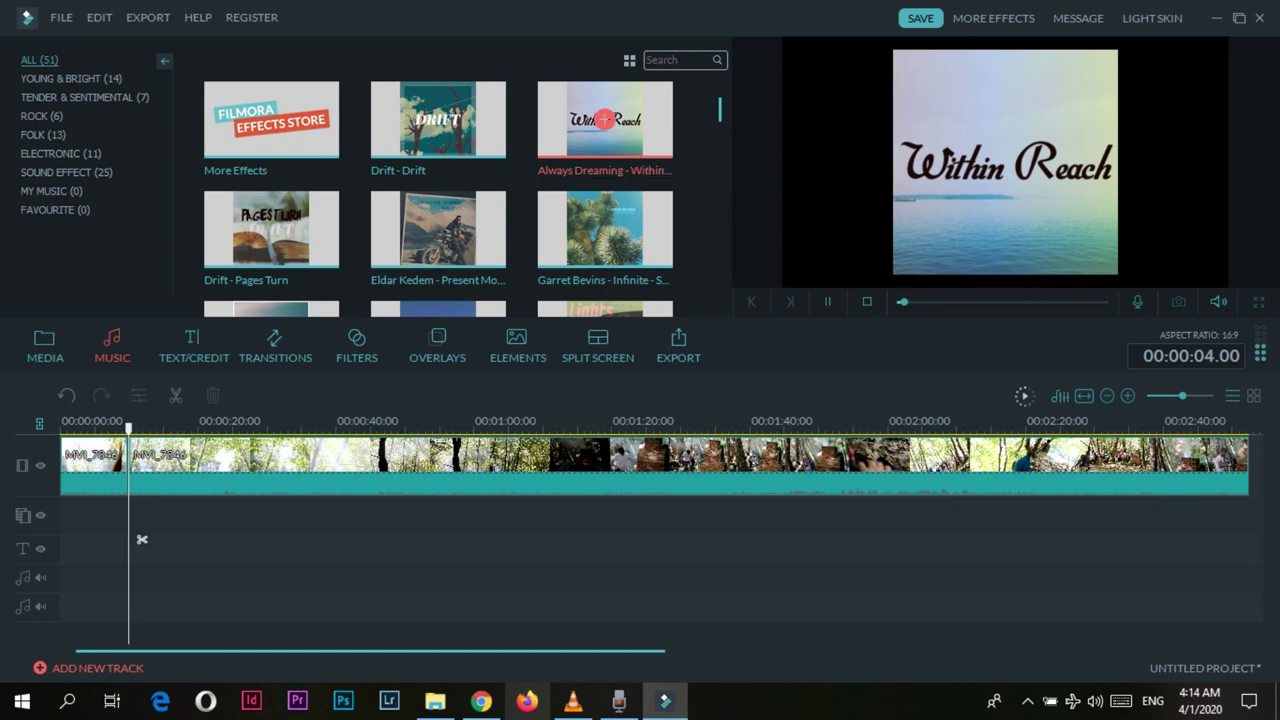
Step: Add Always Dreaming - Within Reach to the first audio track, align it with the timeline's start and check the playback
left_click(605, 119)
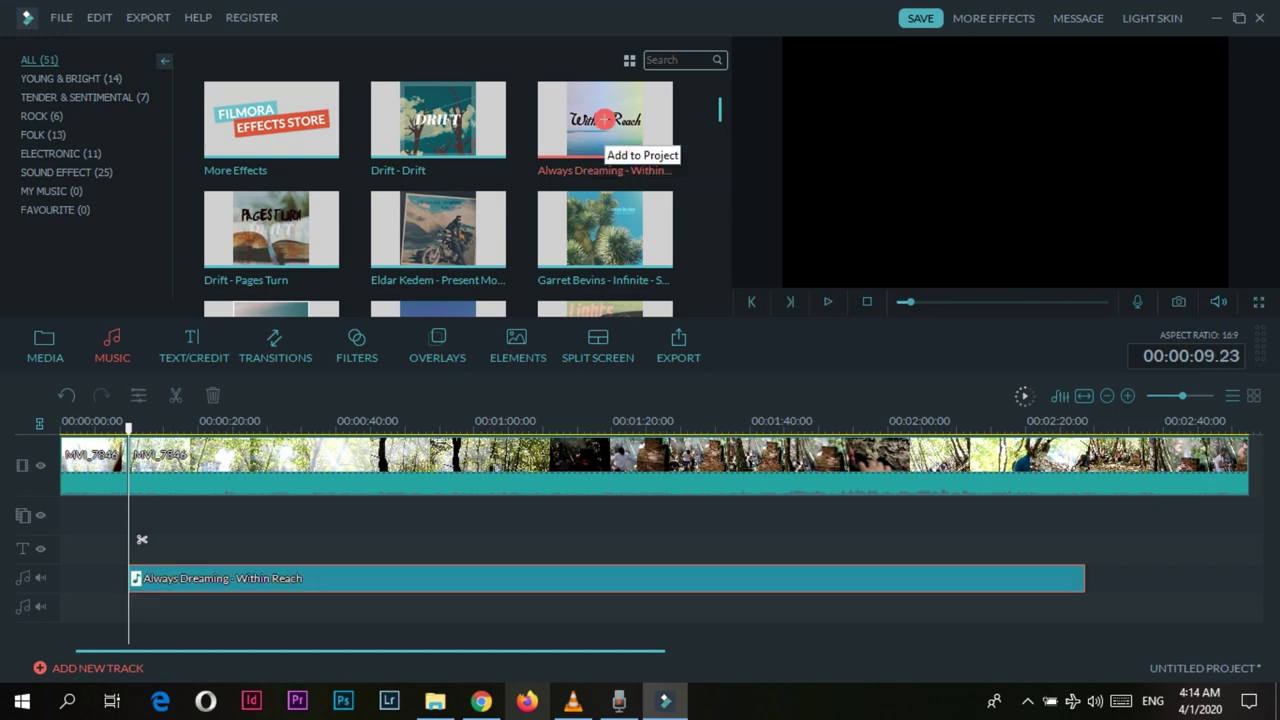
left_click_drag(142, 578, 73, 578)
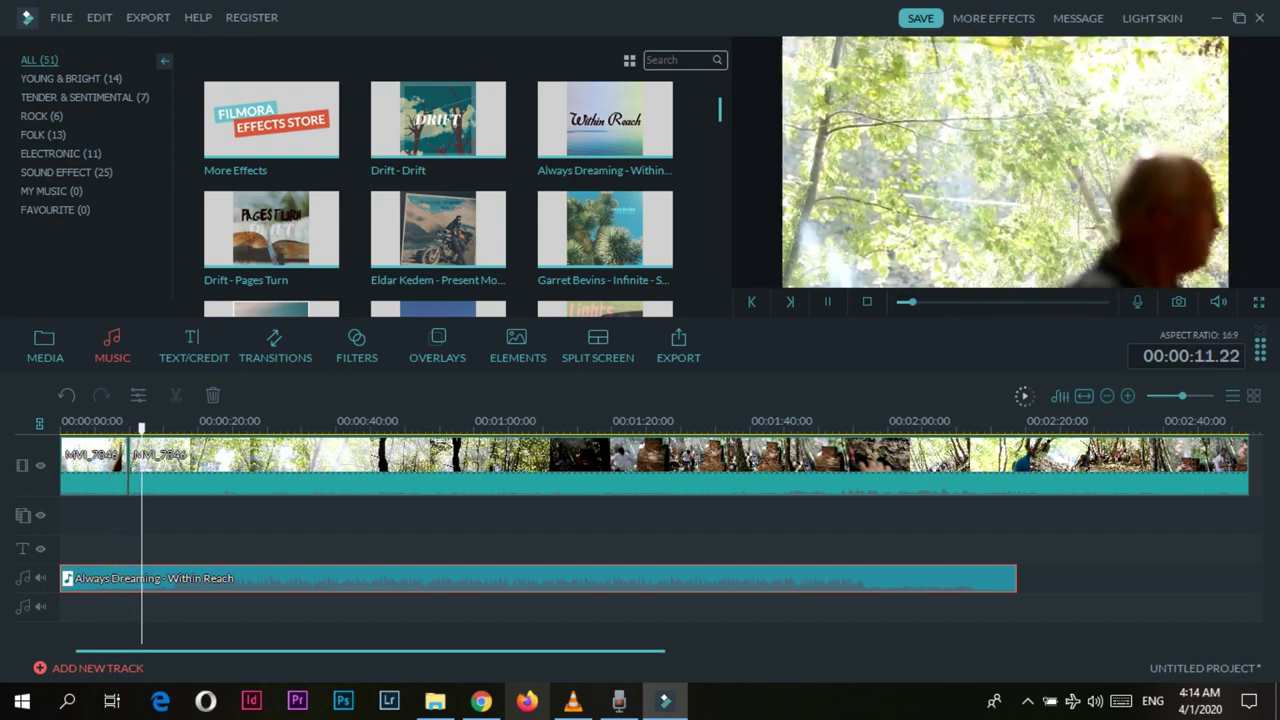
key("space")
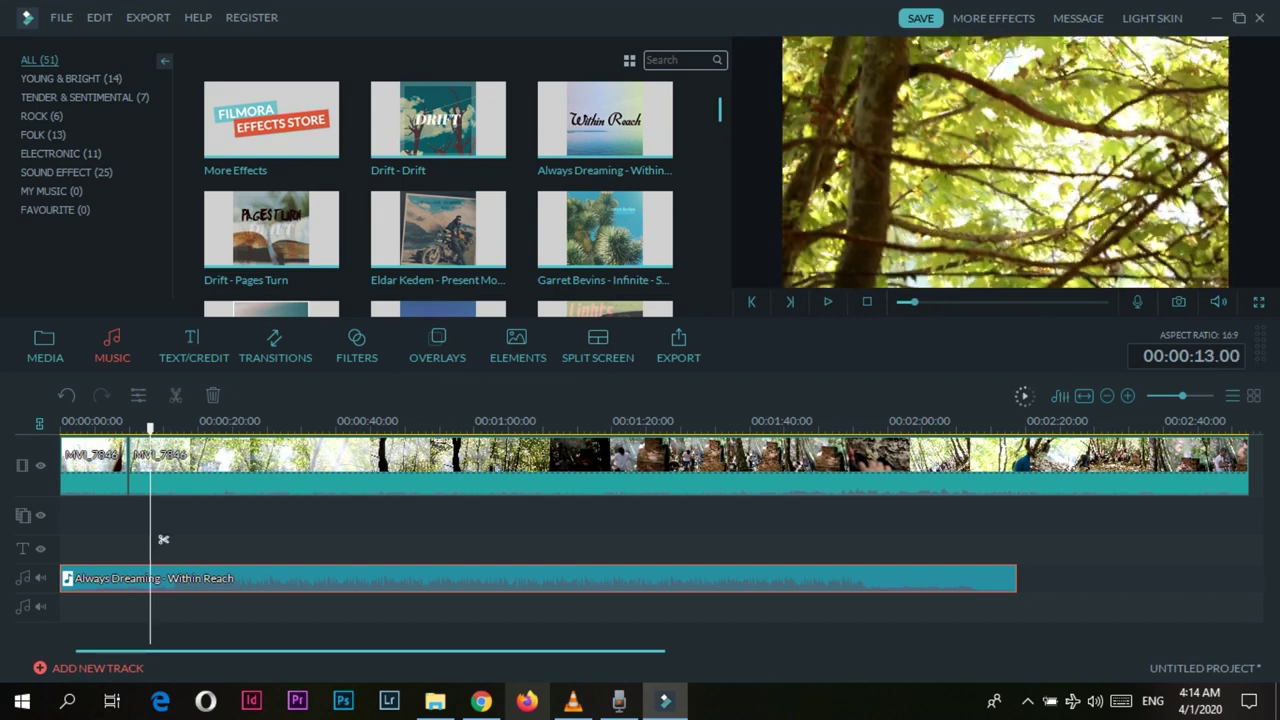
Step: Mute the original audio of the longer second part of MVI_7846
right_click(245, 462)
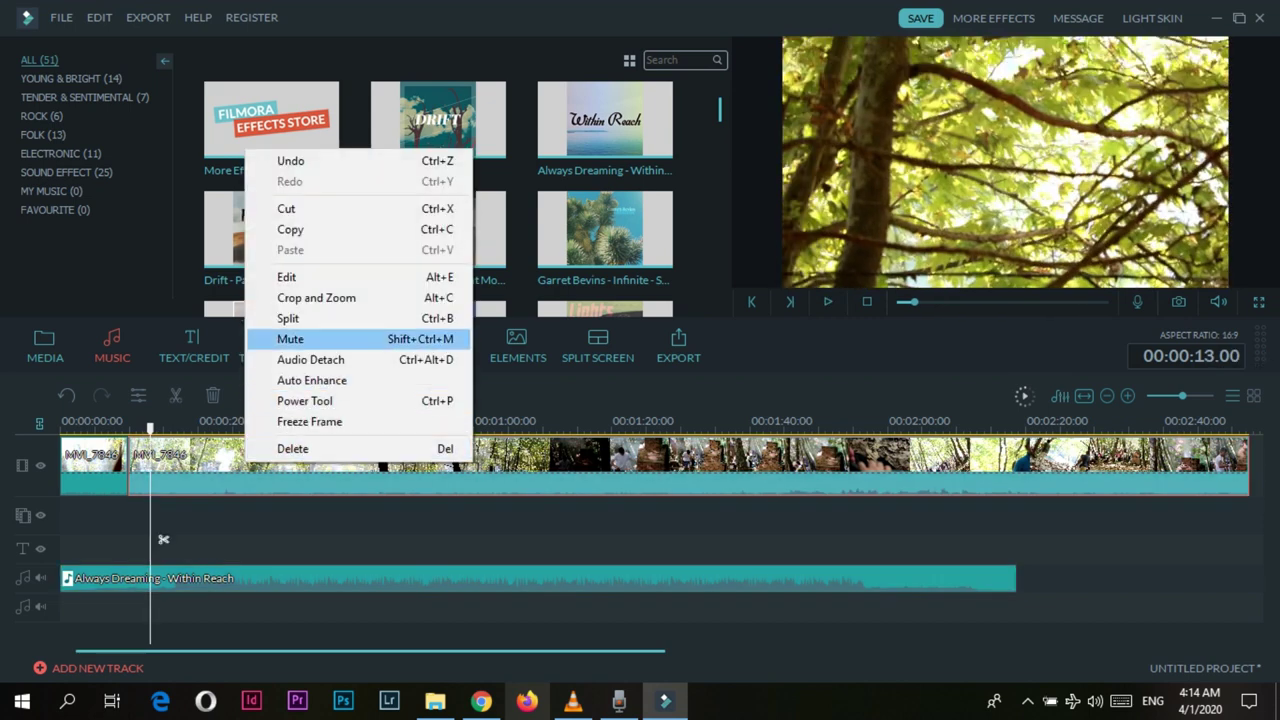
key("Return")
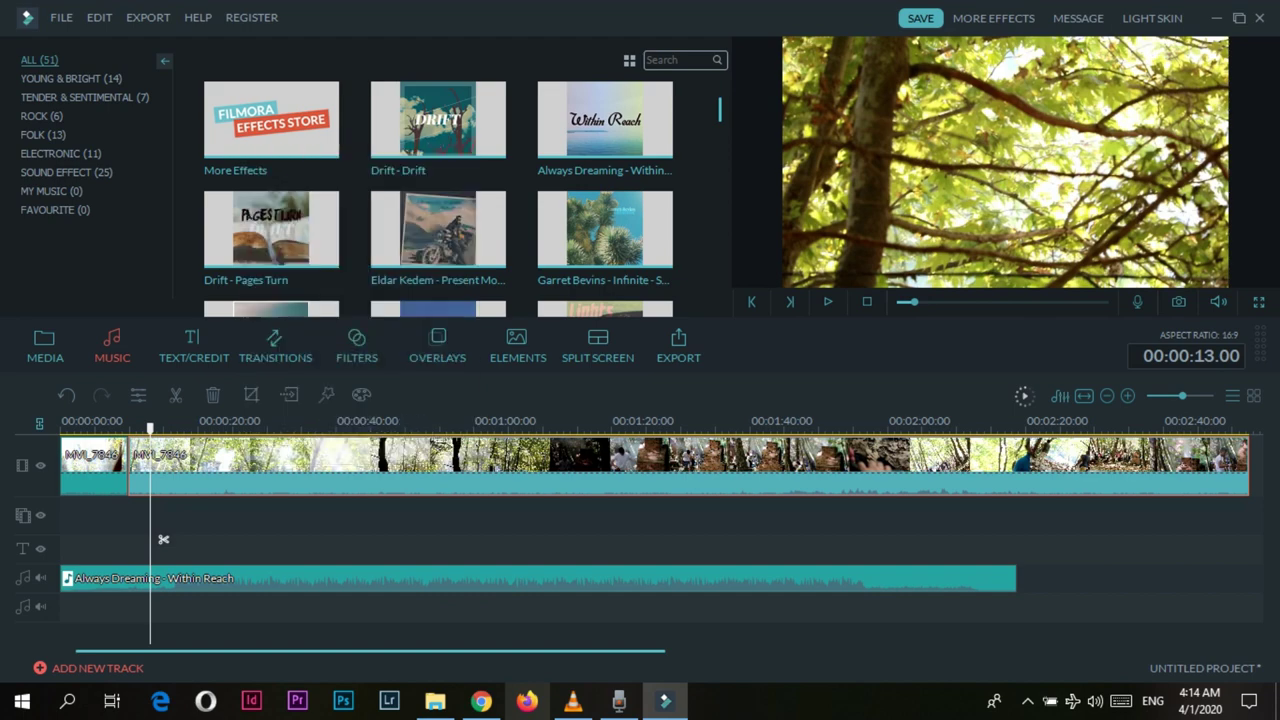
Step: Play back the timeline across the split between the two MVI_7846 parts to compare their audio
key("space")
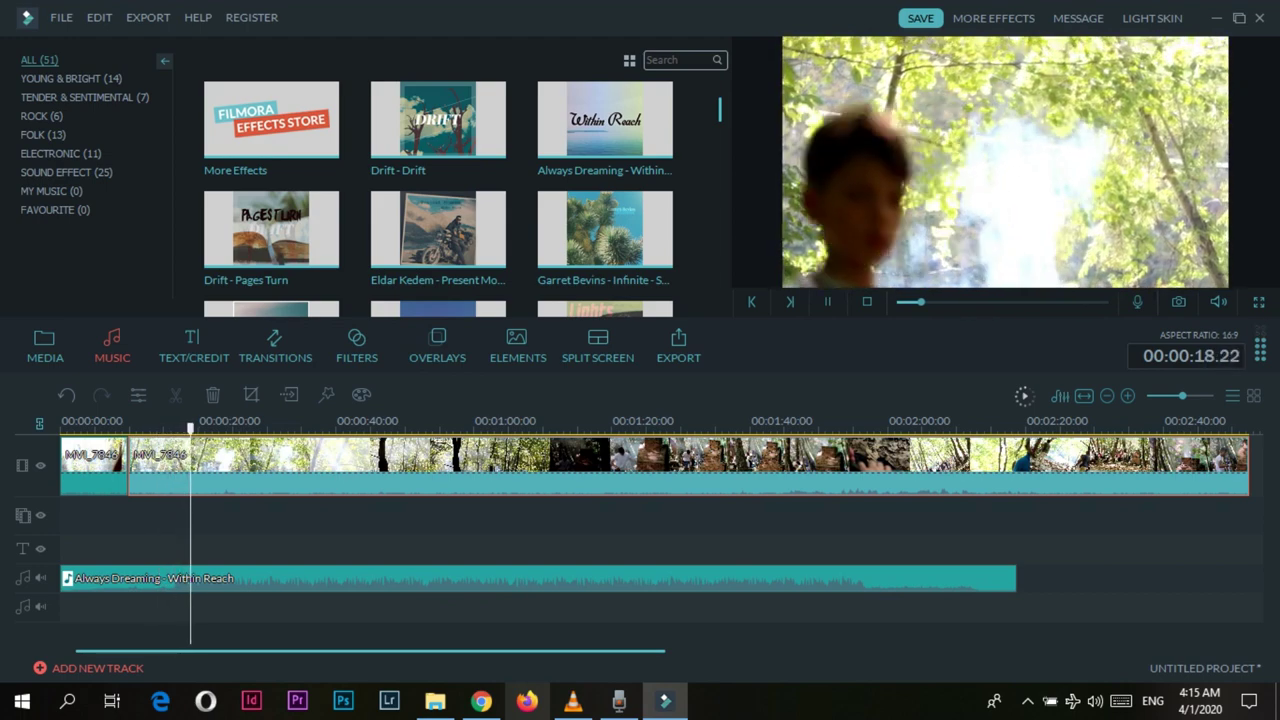
key("space")
left_click(90, 427)
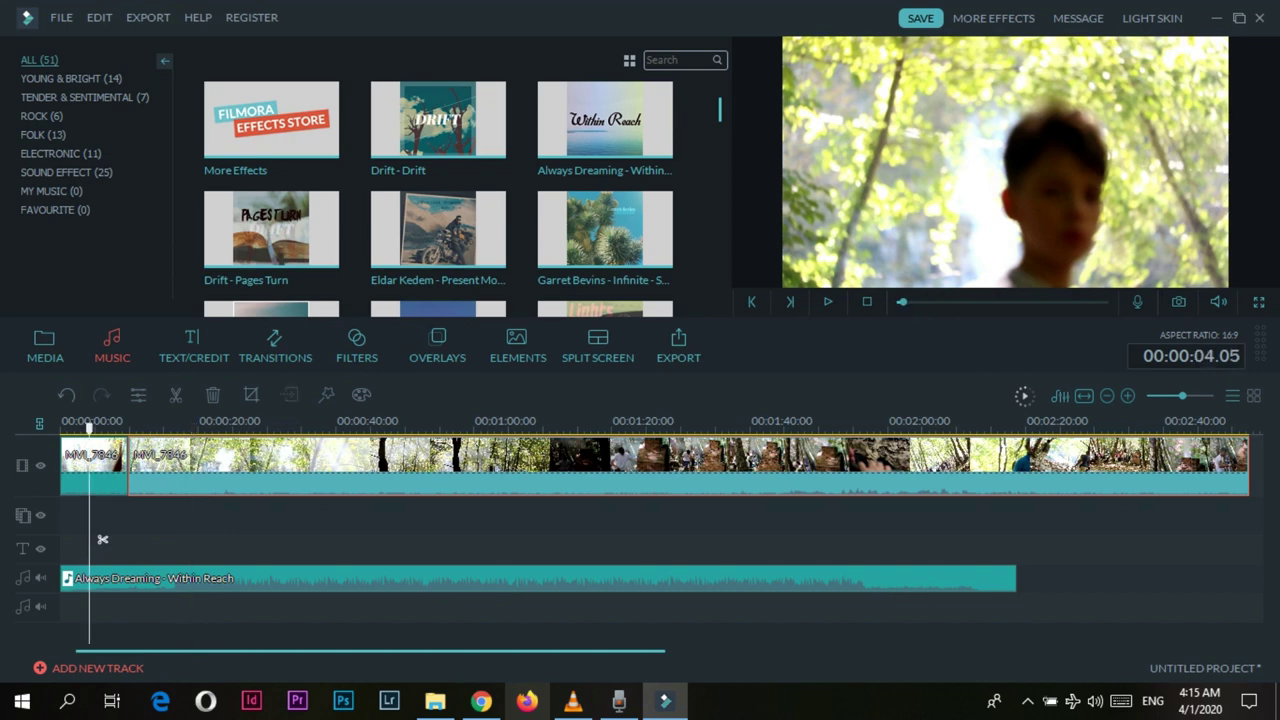
left_click_drag(90, 427, 71, 427)
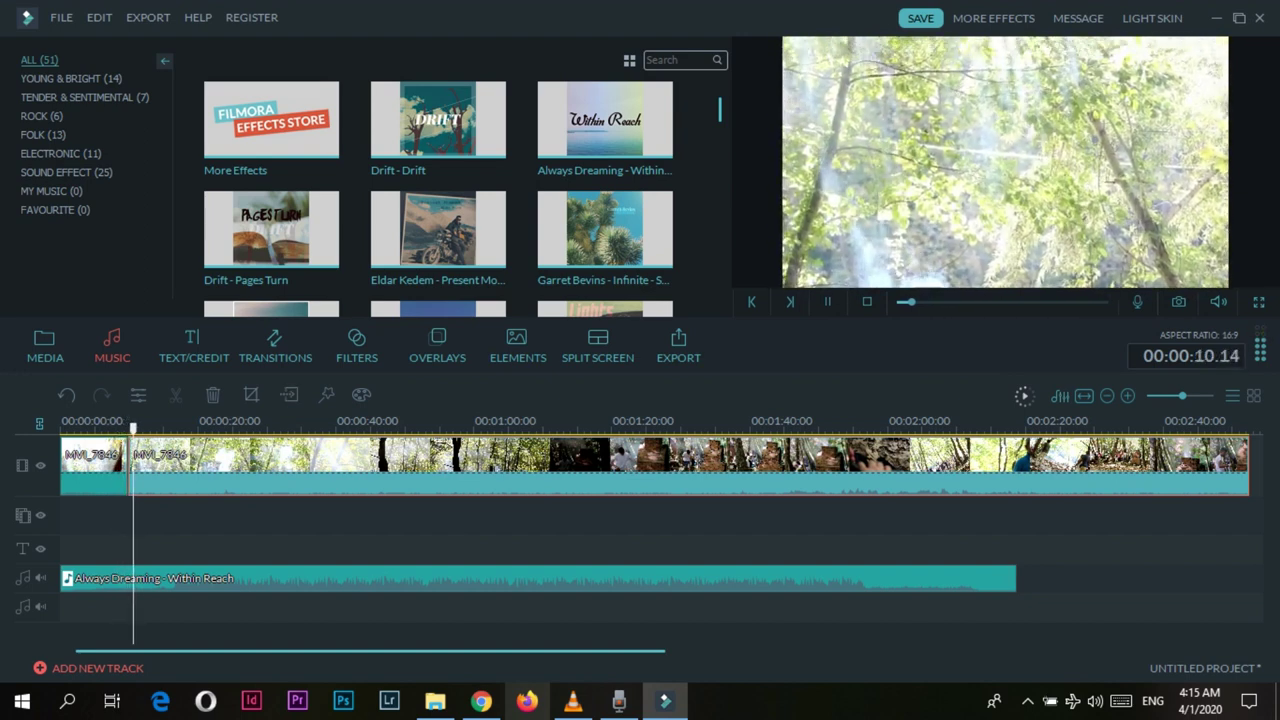
key("space")
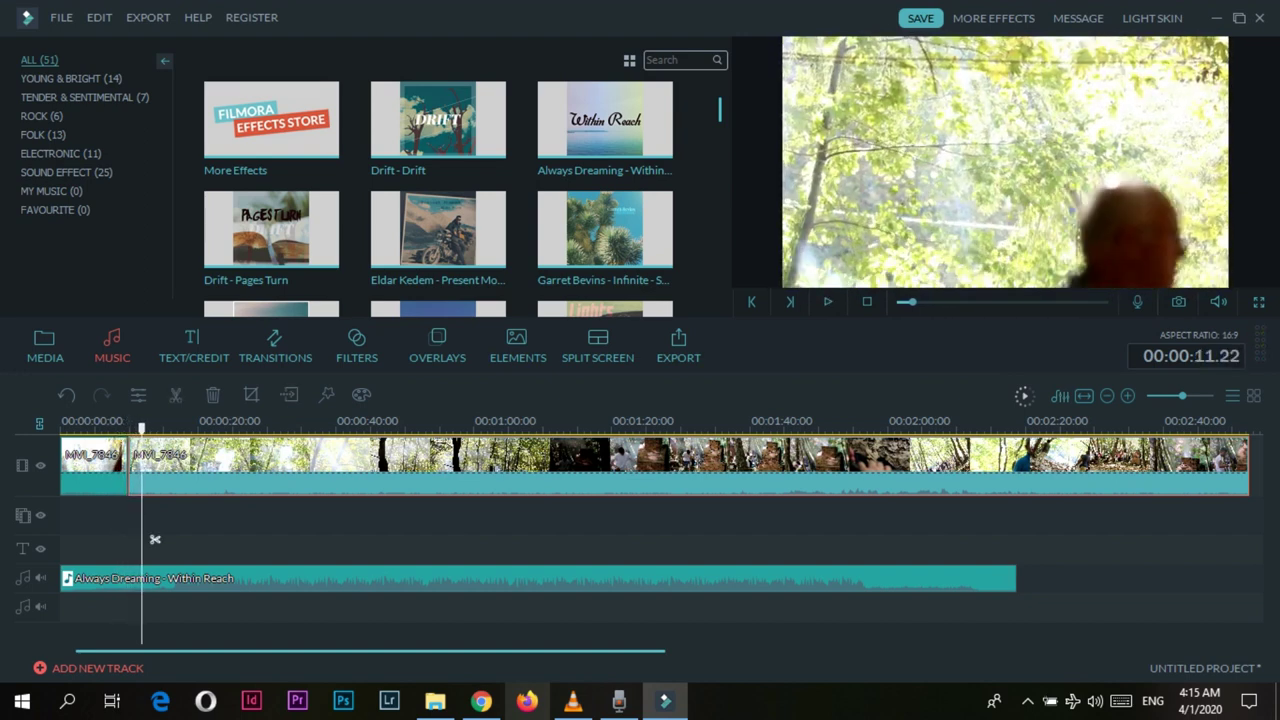
Step: Toggle the Mute option of the longer second part of MVI_7846 and inspect the first part's clip options
right_click(195, 455)
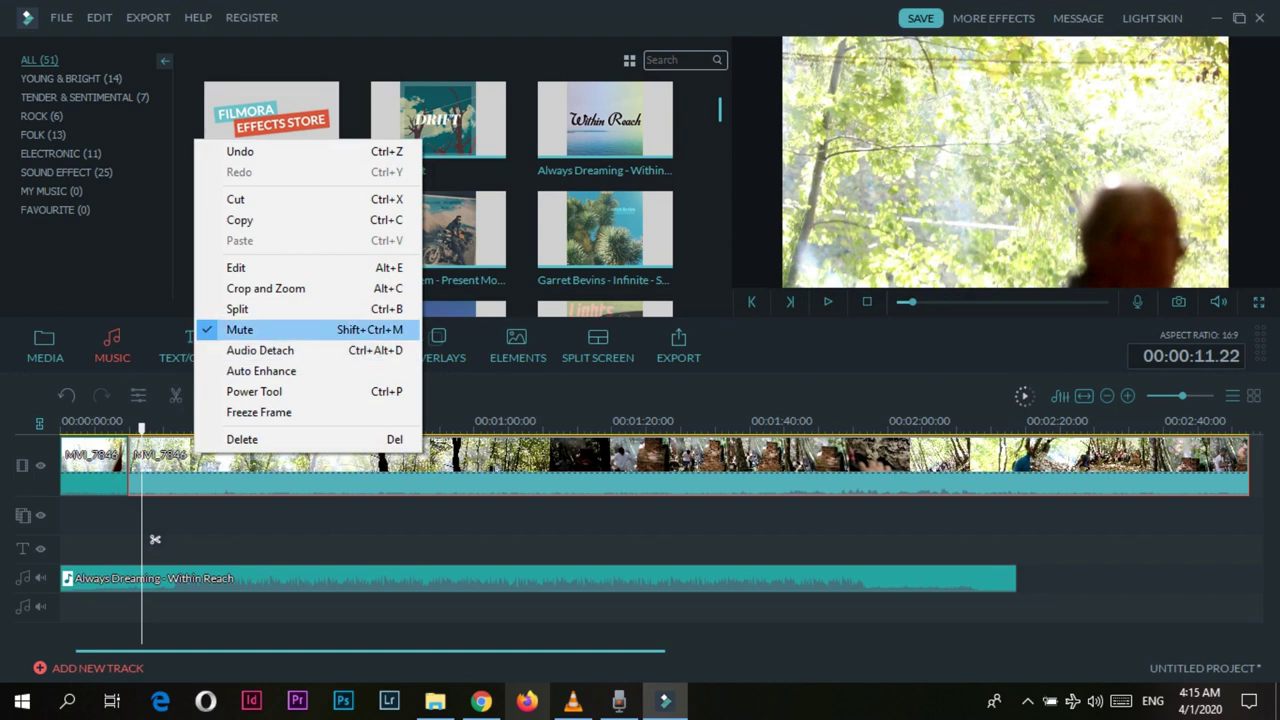
left_click(240, 329)
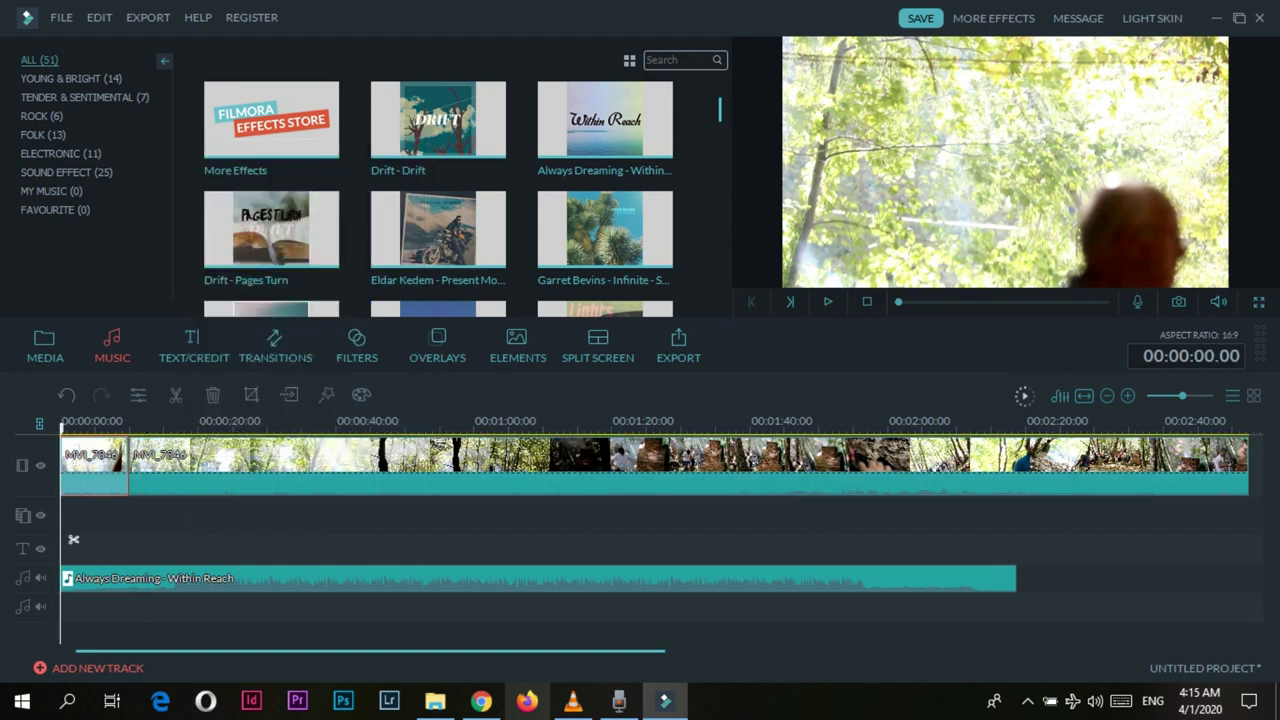
right_click(90, 470)
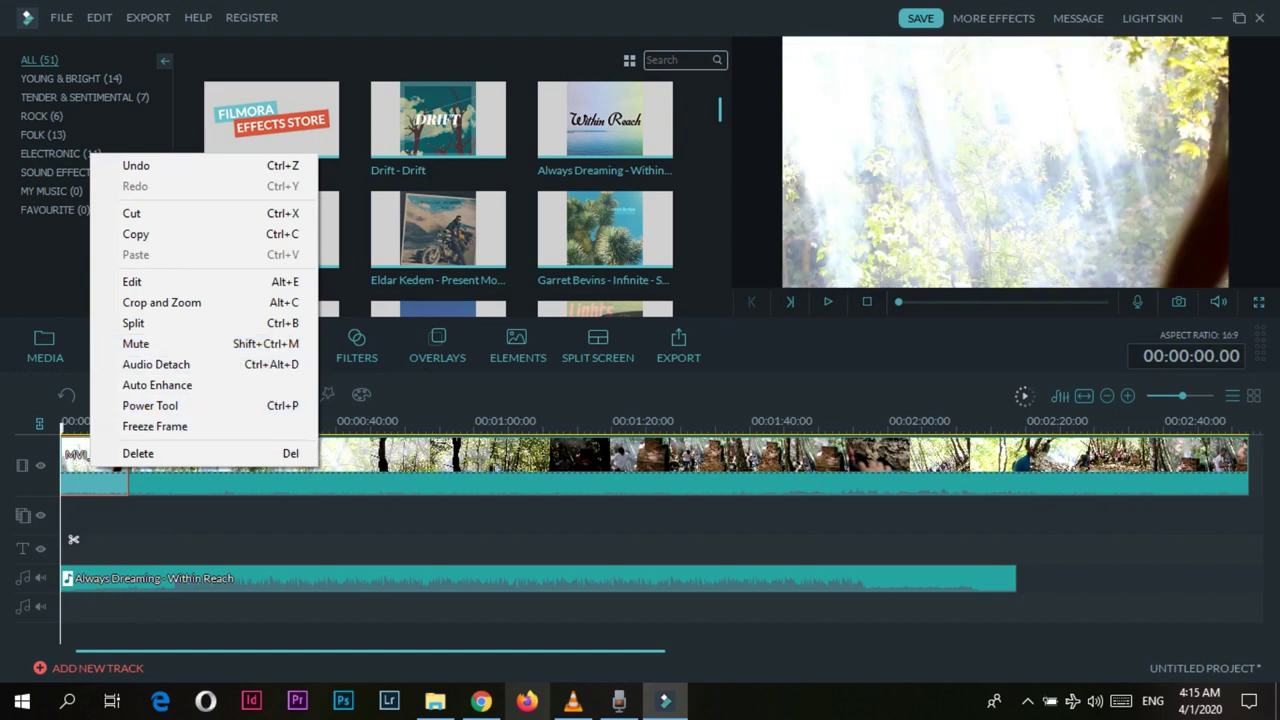
left_click(200, 480)
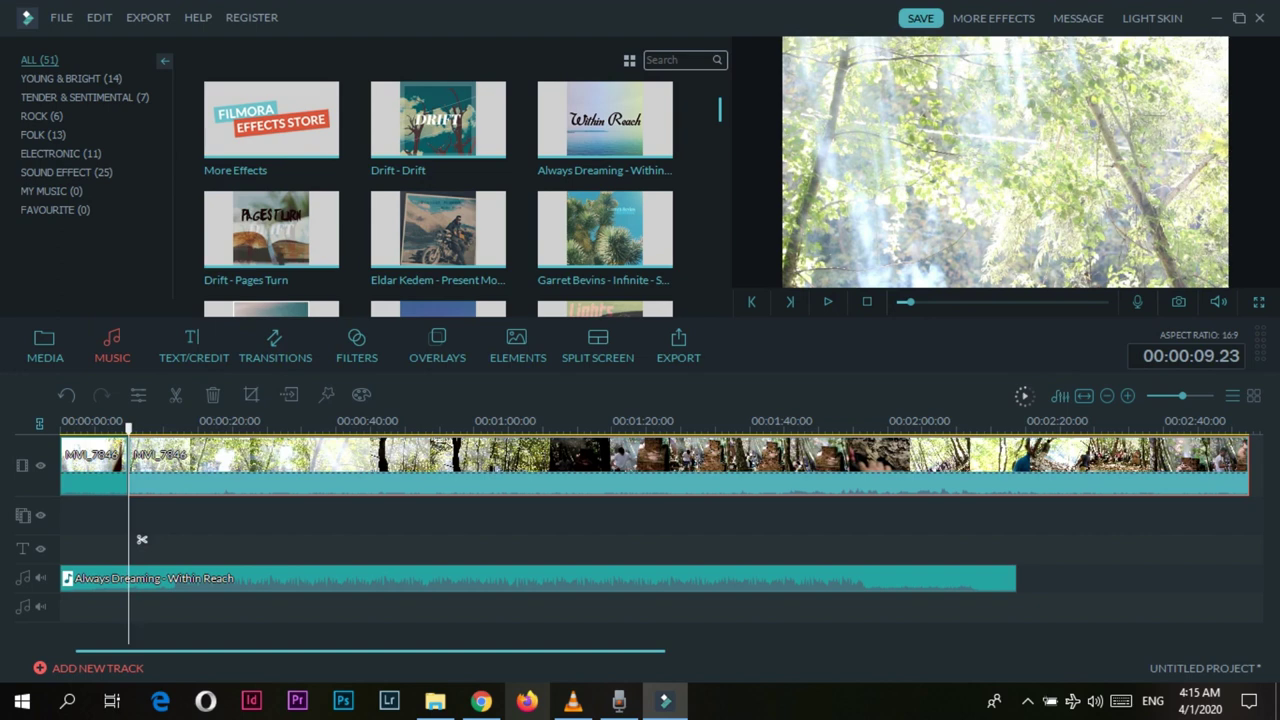
Step: Split the Always Dreaming - Within Reach music at 00:00:09.23, test moving its second part and return it to the split point
left_click(230, 579)
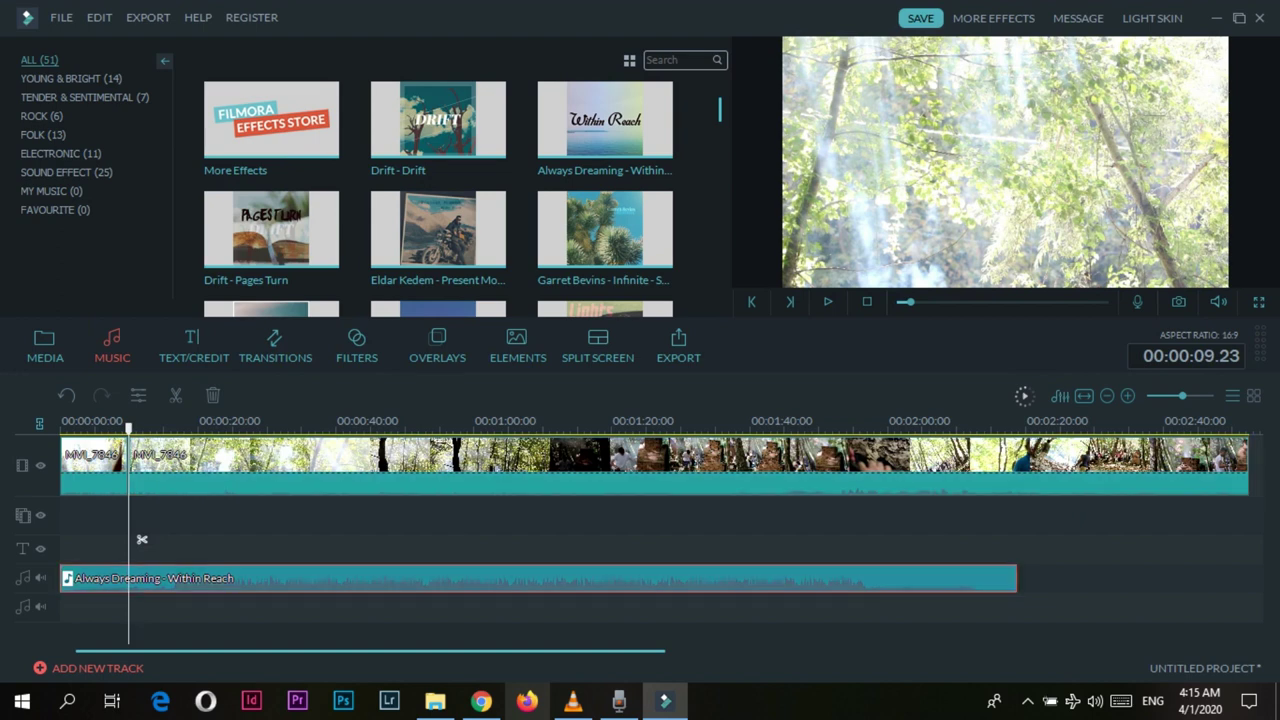
left_click(142, 539)
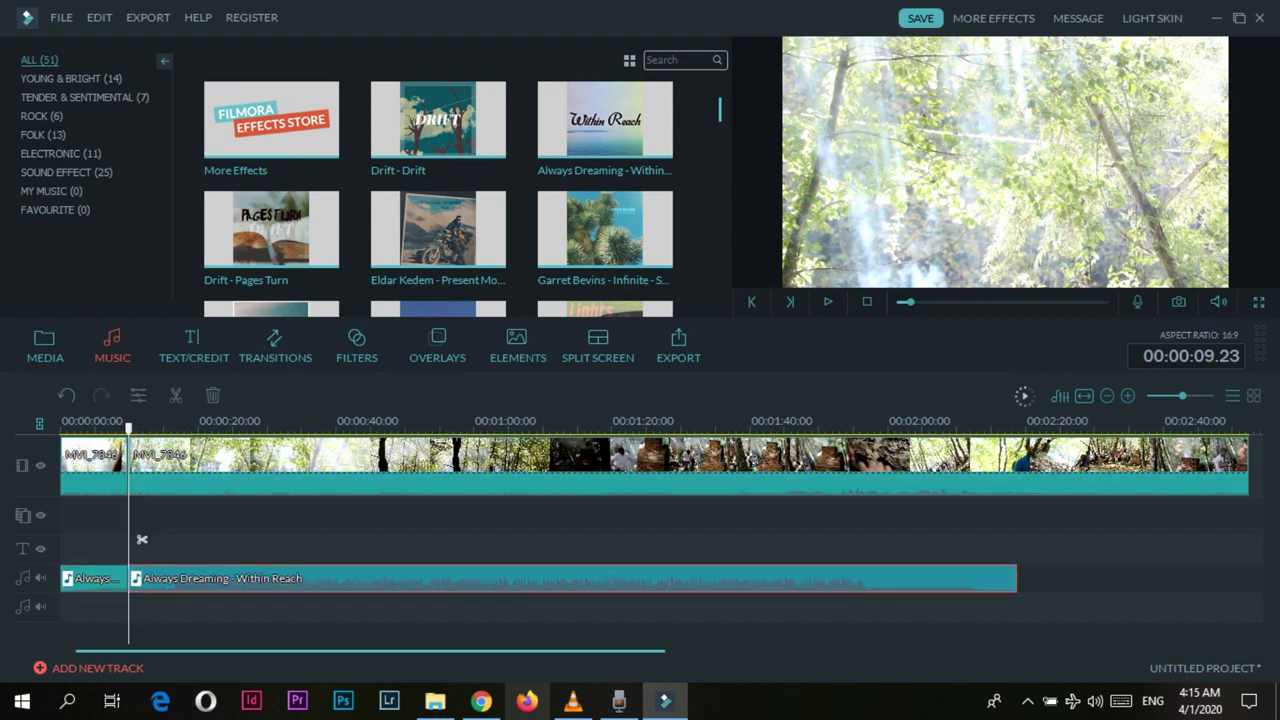
mouse_move(230, 579)
left_mouse_down()
mouse_move(317, 579)
mouse_move(229, 579)
left_mouse_up()
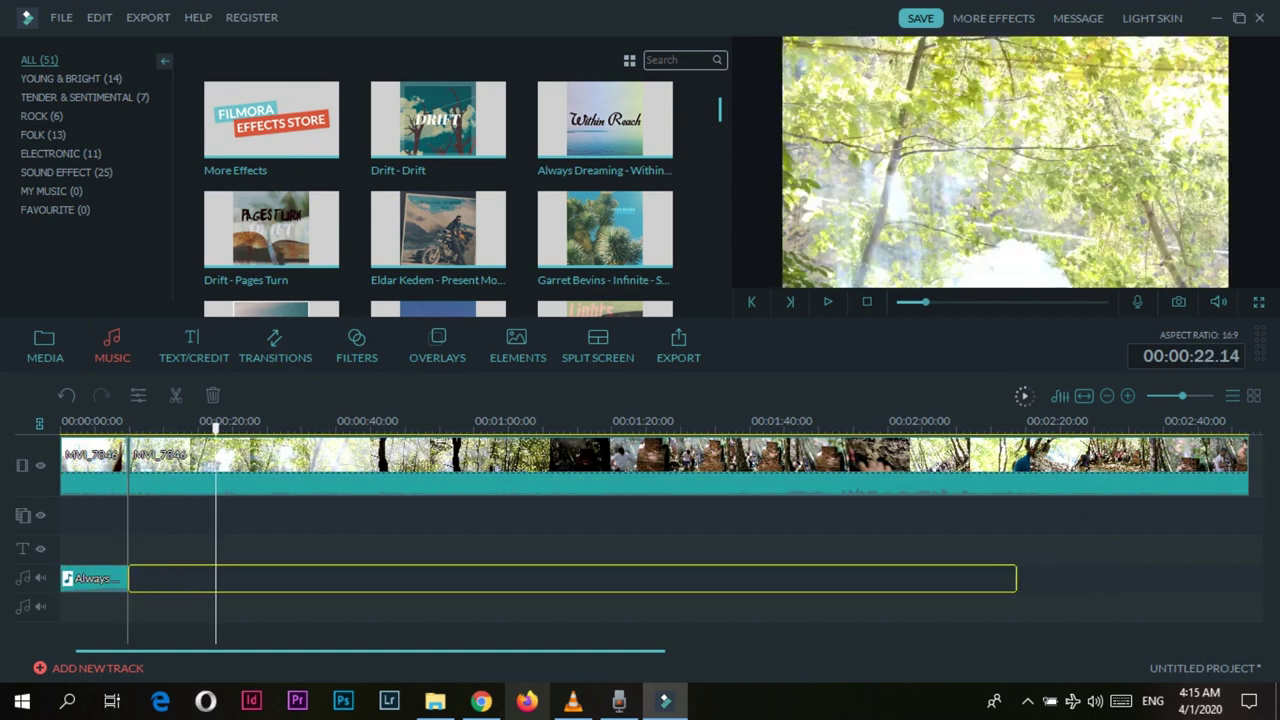
left_click_drag(132, 578, 130, 578)
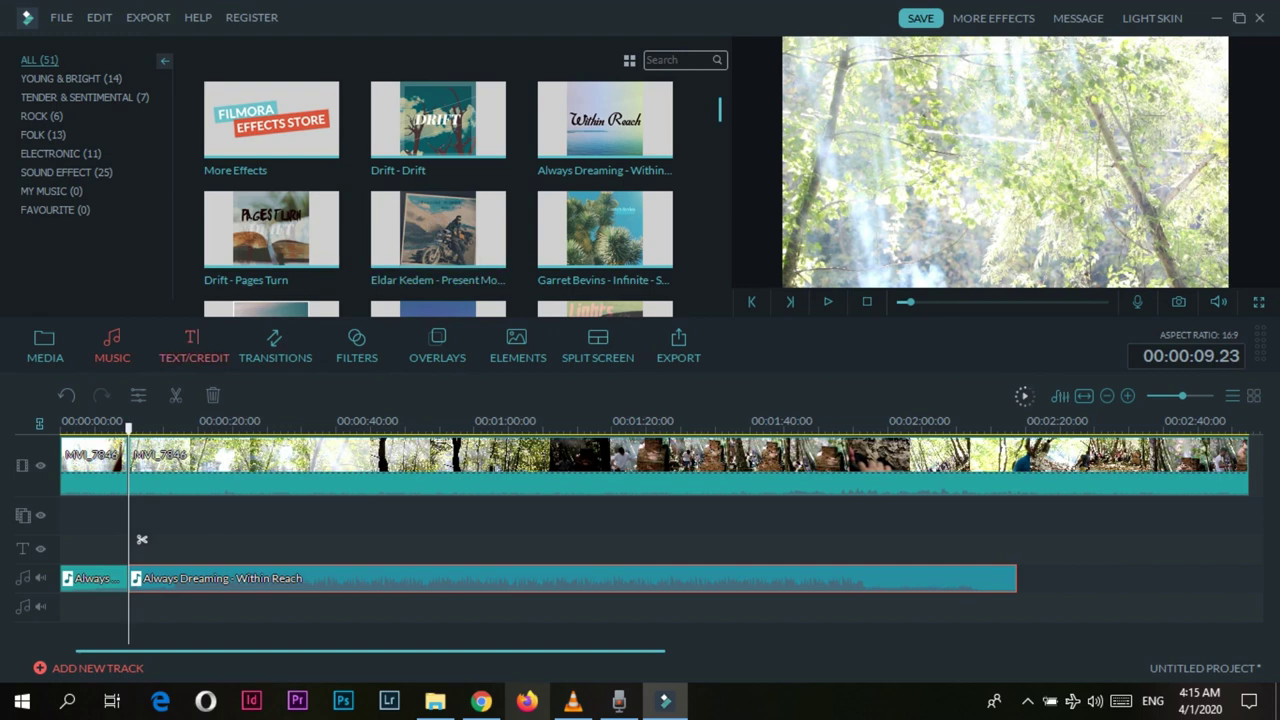
Step: Browse the title templates, add Opener 11 at the start of the timeline and preview it
left_click(193, 346)
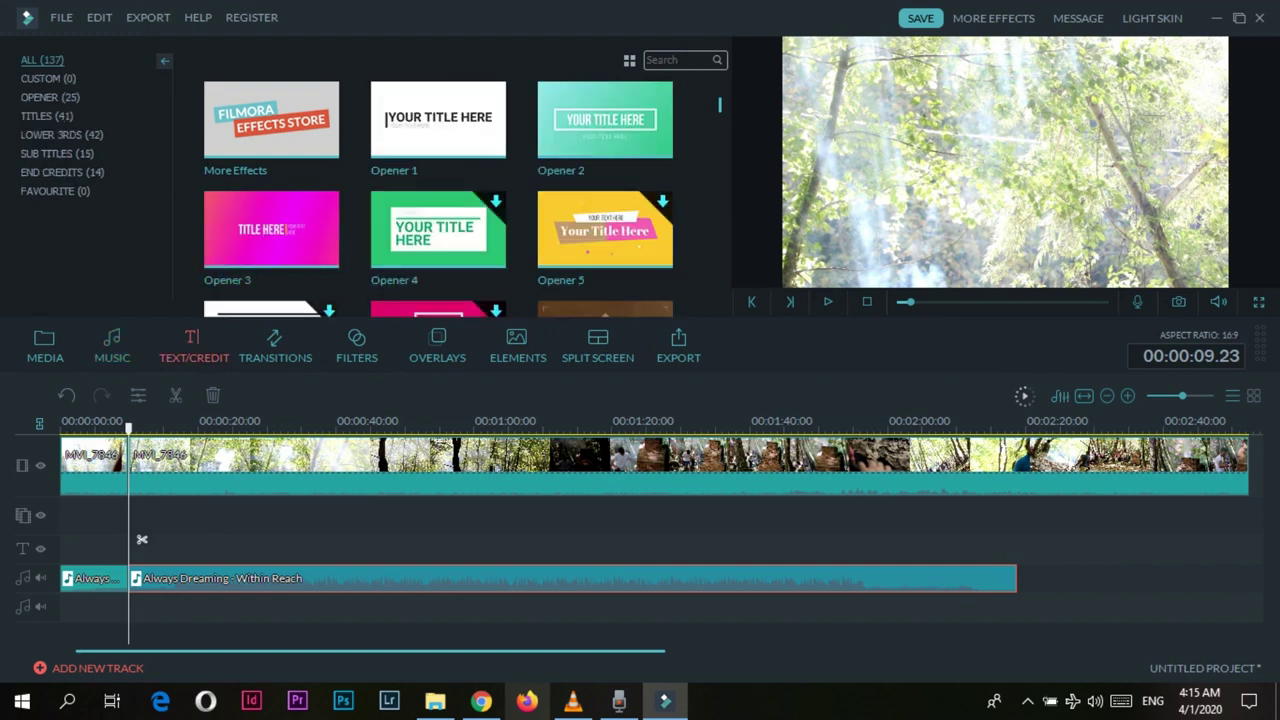
scroll(438, 200, "down", 4)
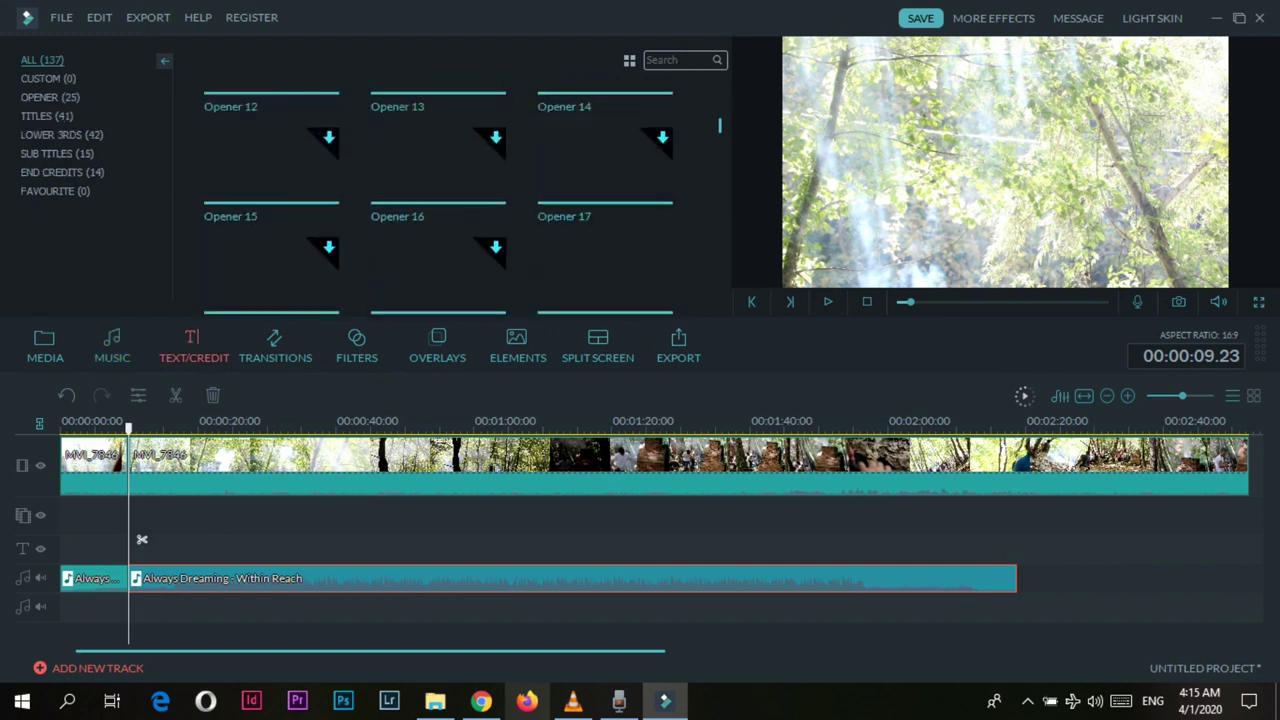
scroll(438, 200, "up", 4)
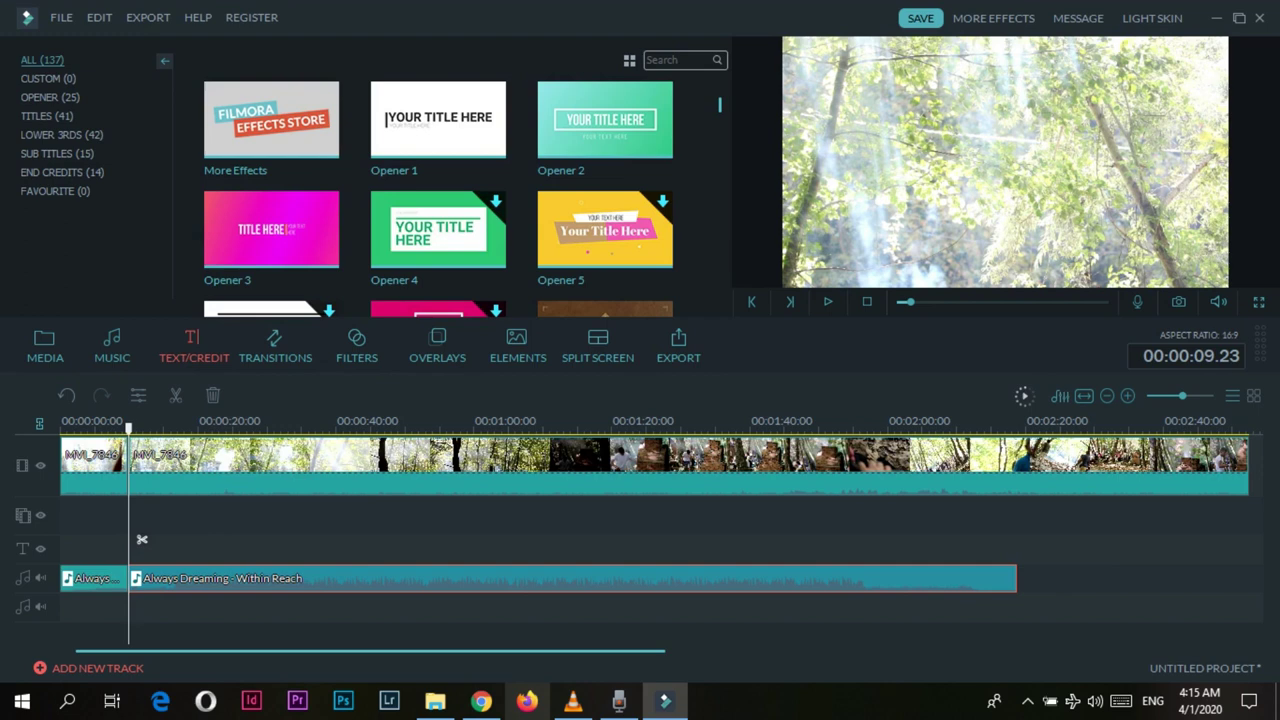
scroll(438, 200, "down", 4)
scroll(438, 200, "up", 3)
scroll(438, 200, "down", 3)
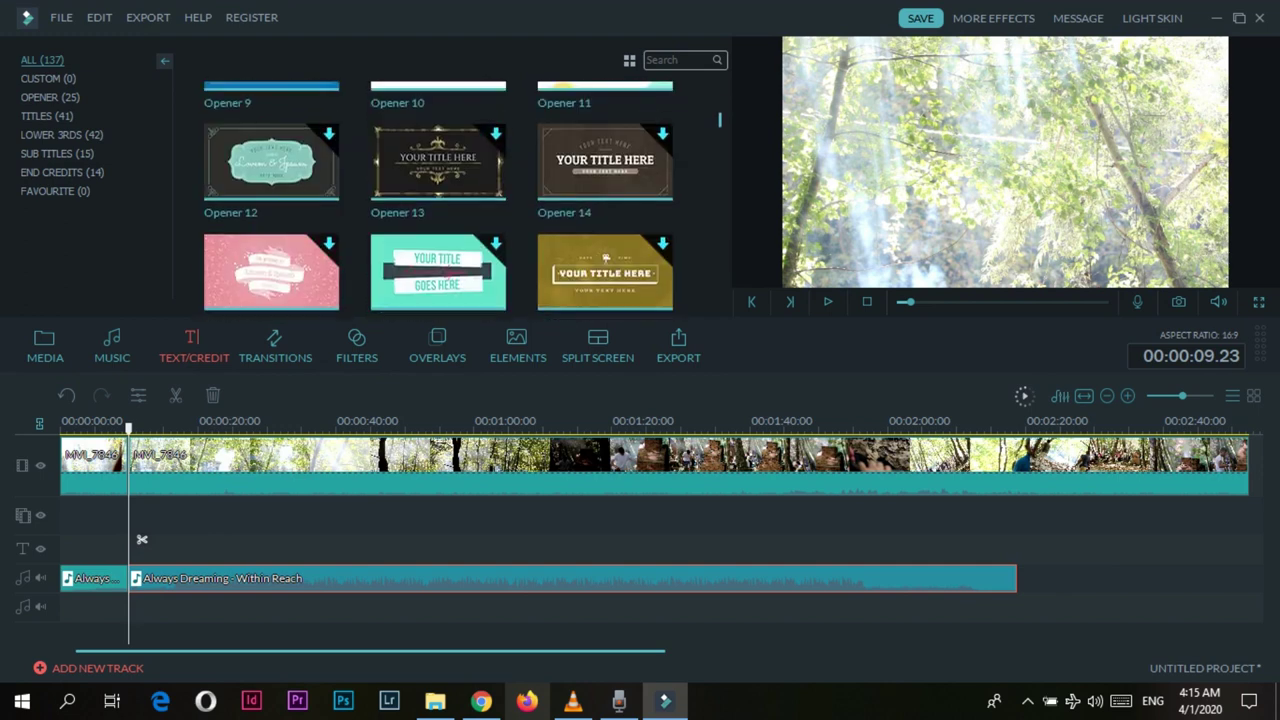
scroll(604, 162, "up", 1)
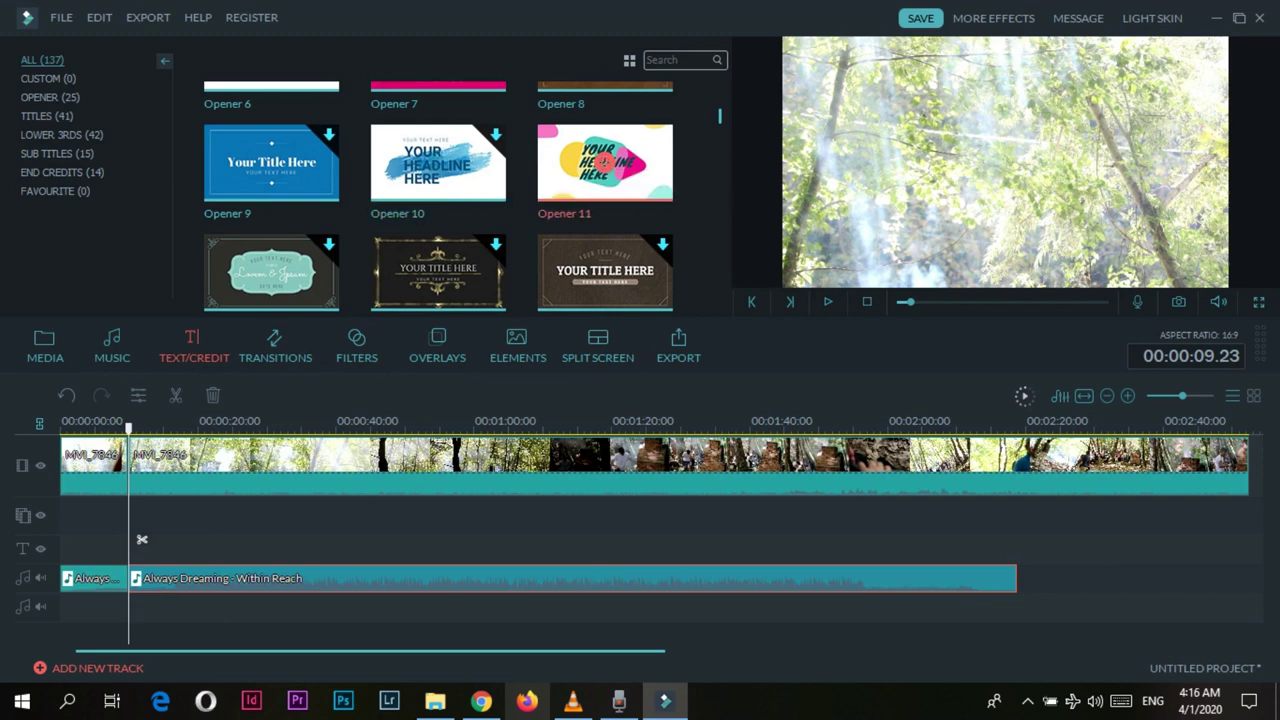
left_click(604, 162)
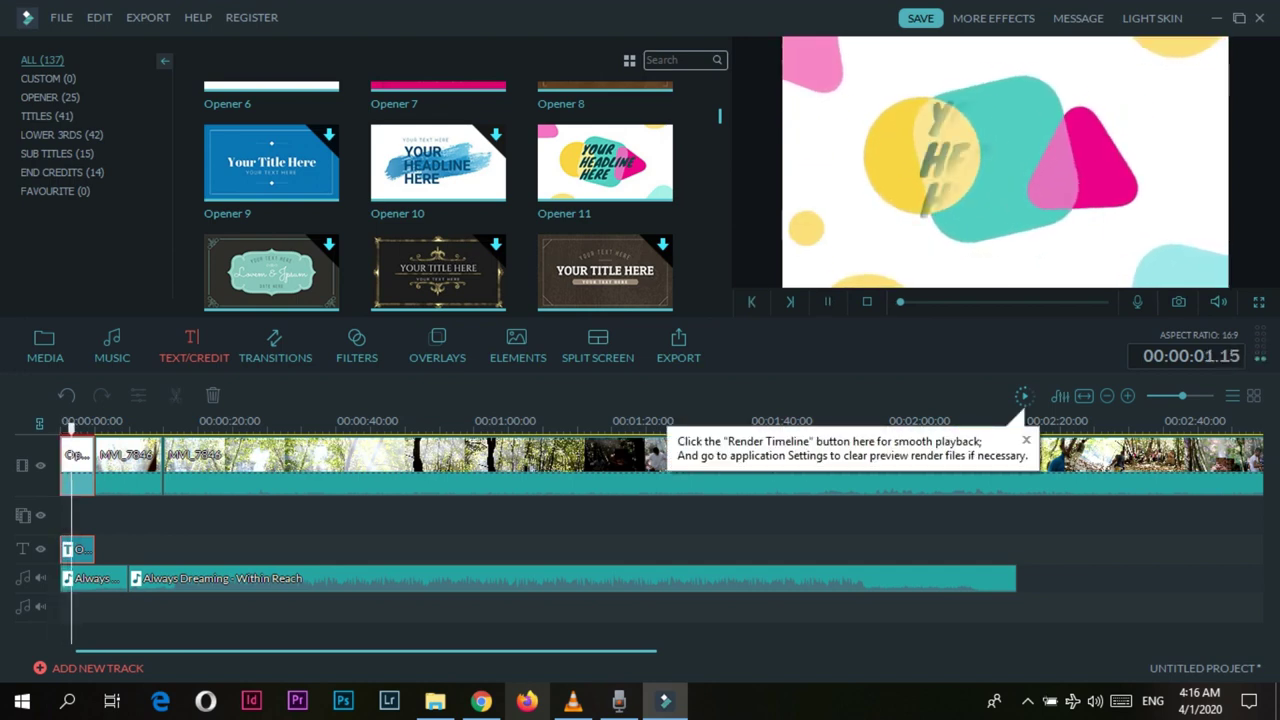
key("space")
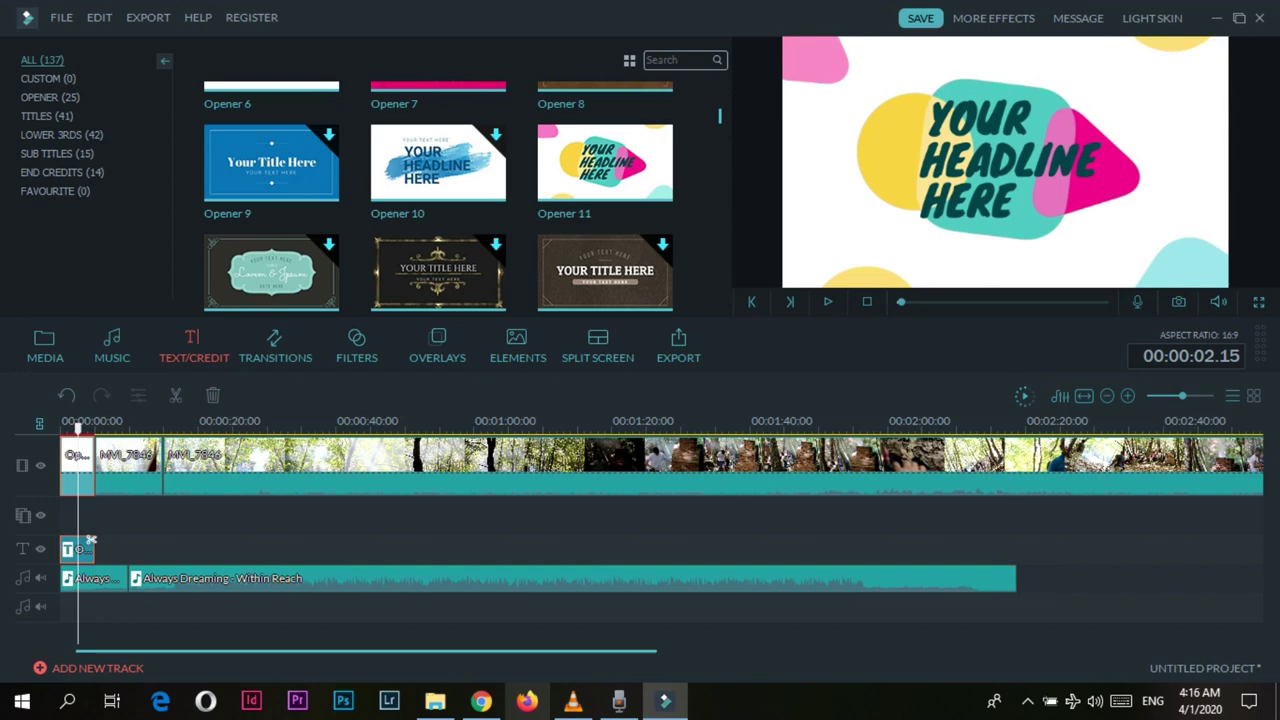
key("space")
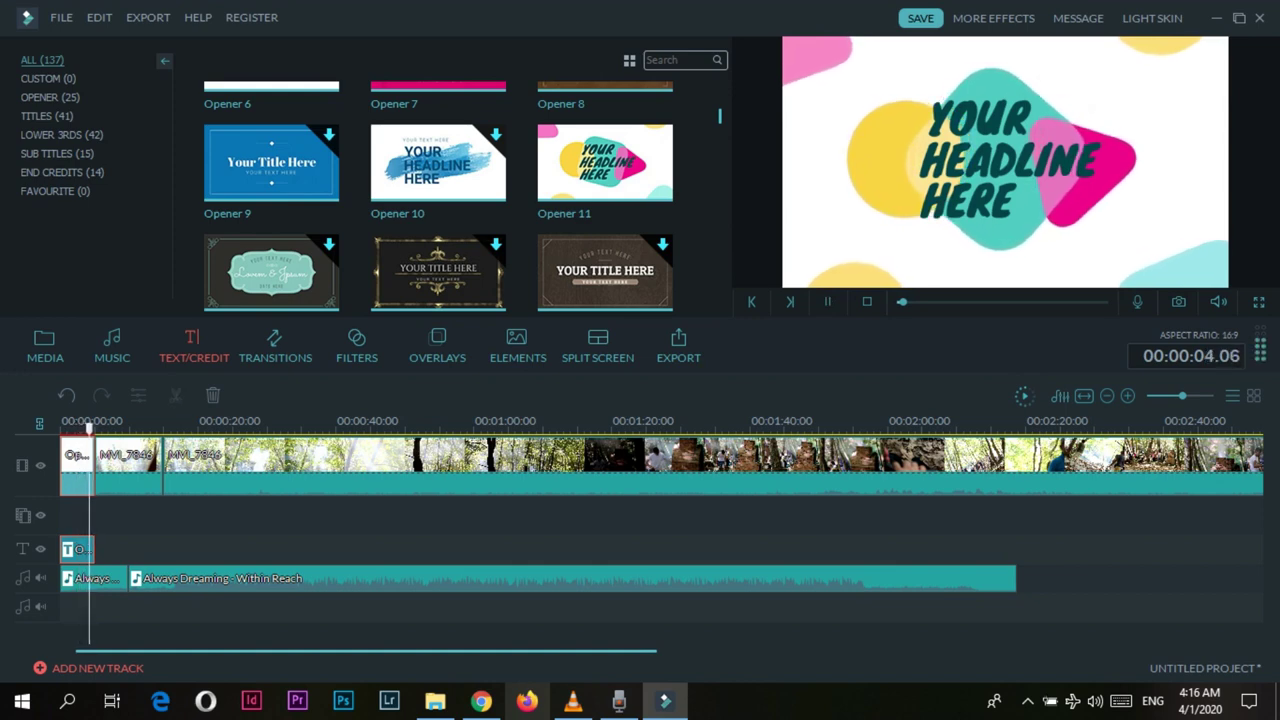
key("space")
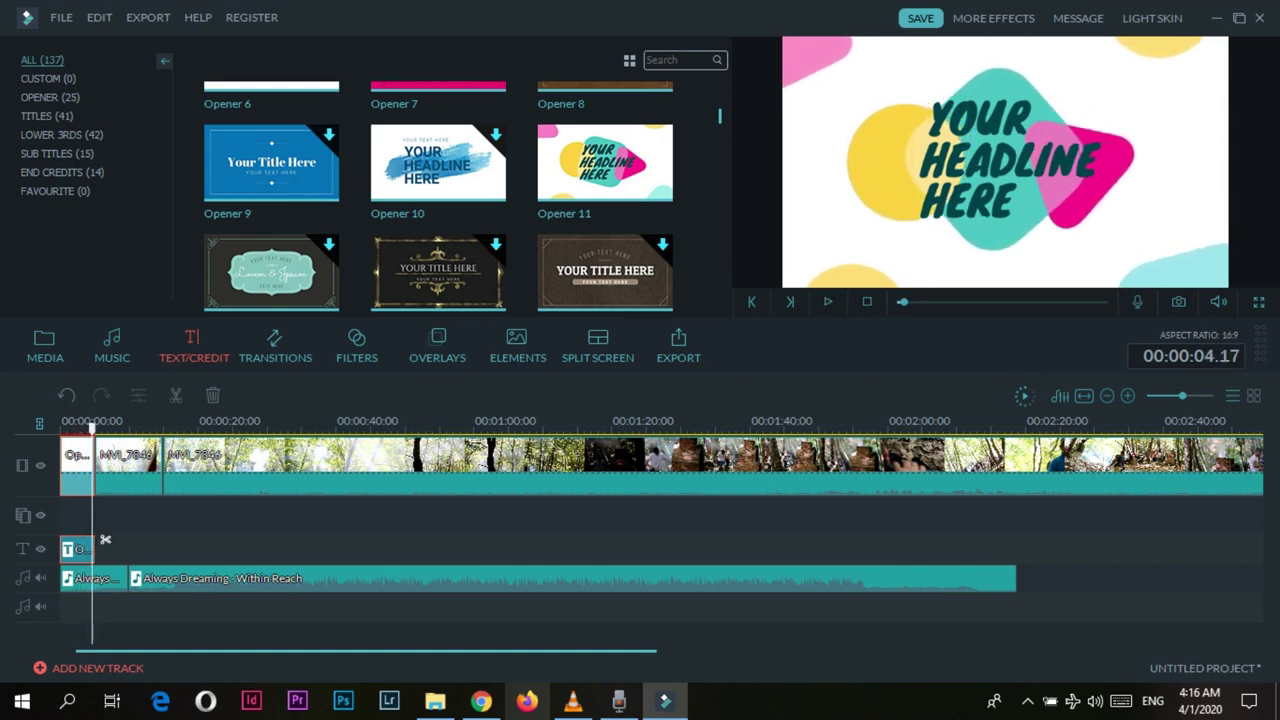
Step: Edit the Opener 11 title so that its first text line reads YOURghsdh
left_click(105, 540)
right_click(67, 547)
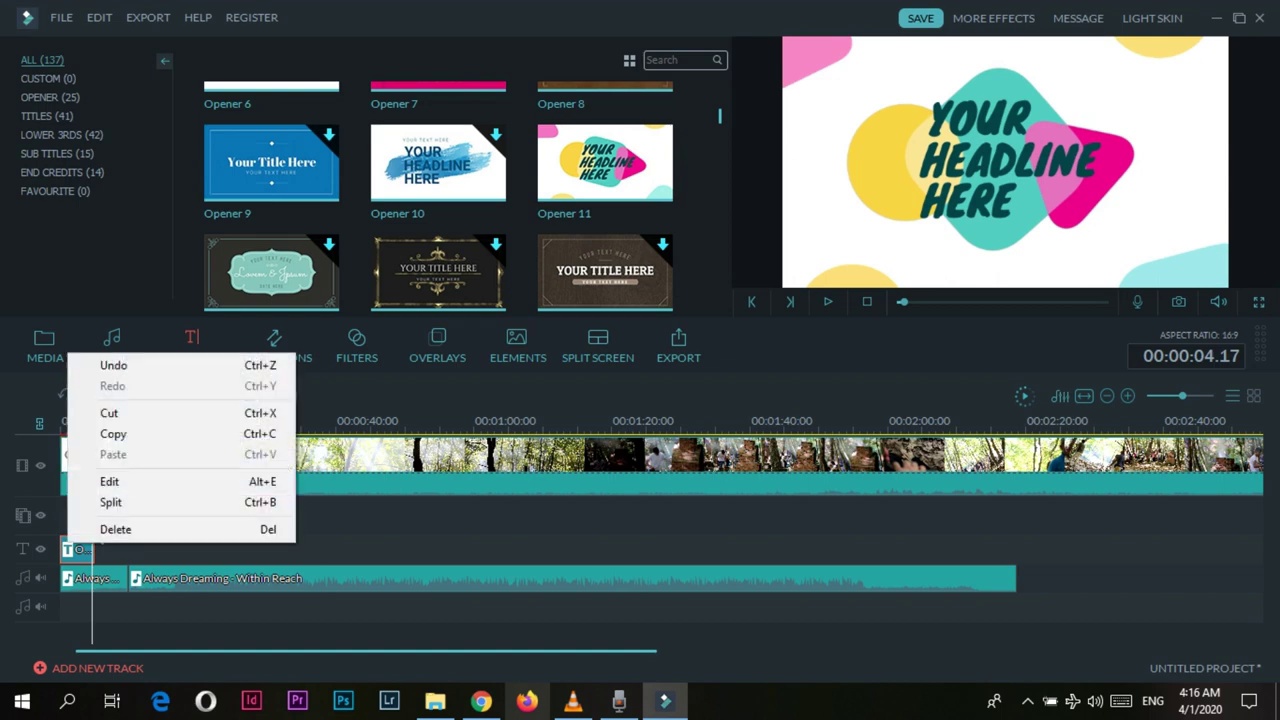
left_click(110, 481)
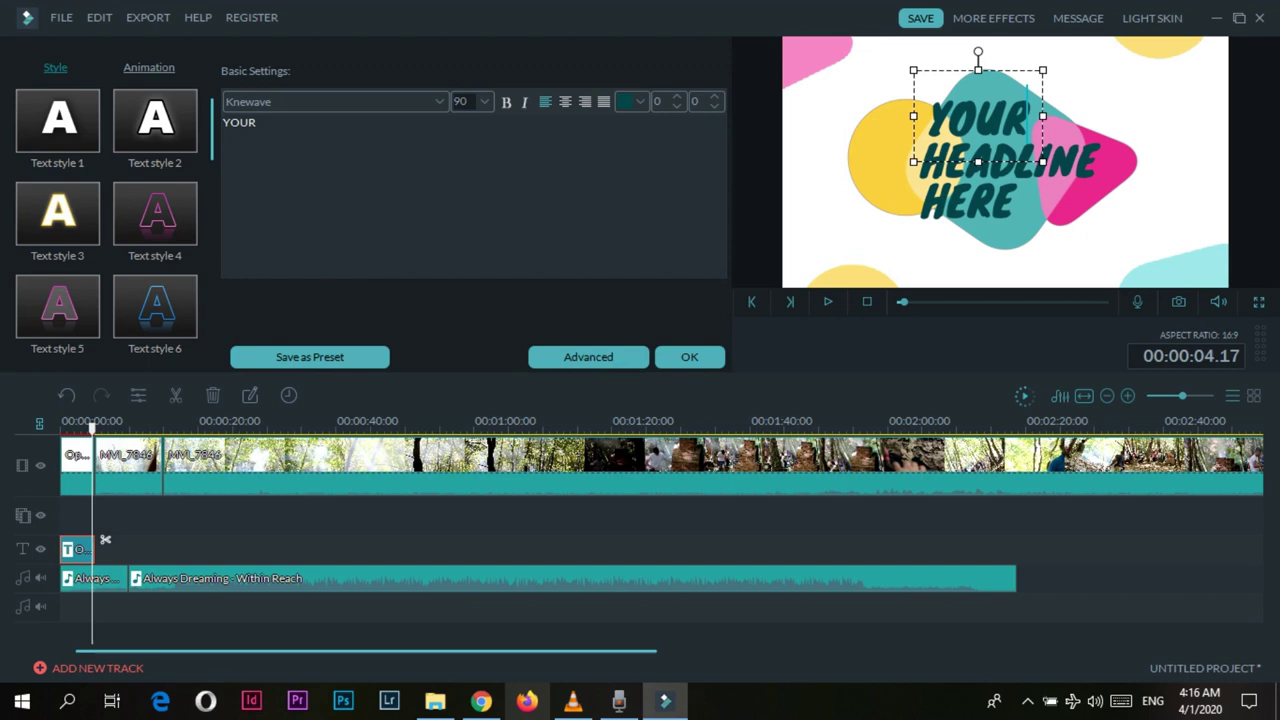
type("ghsdhdh")
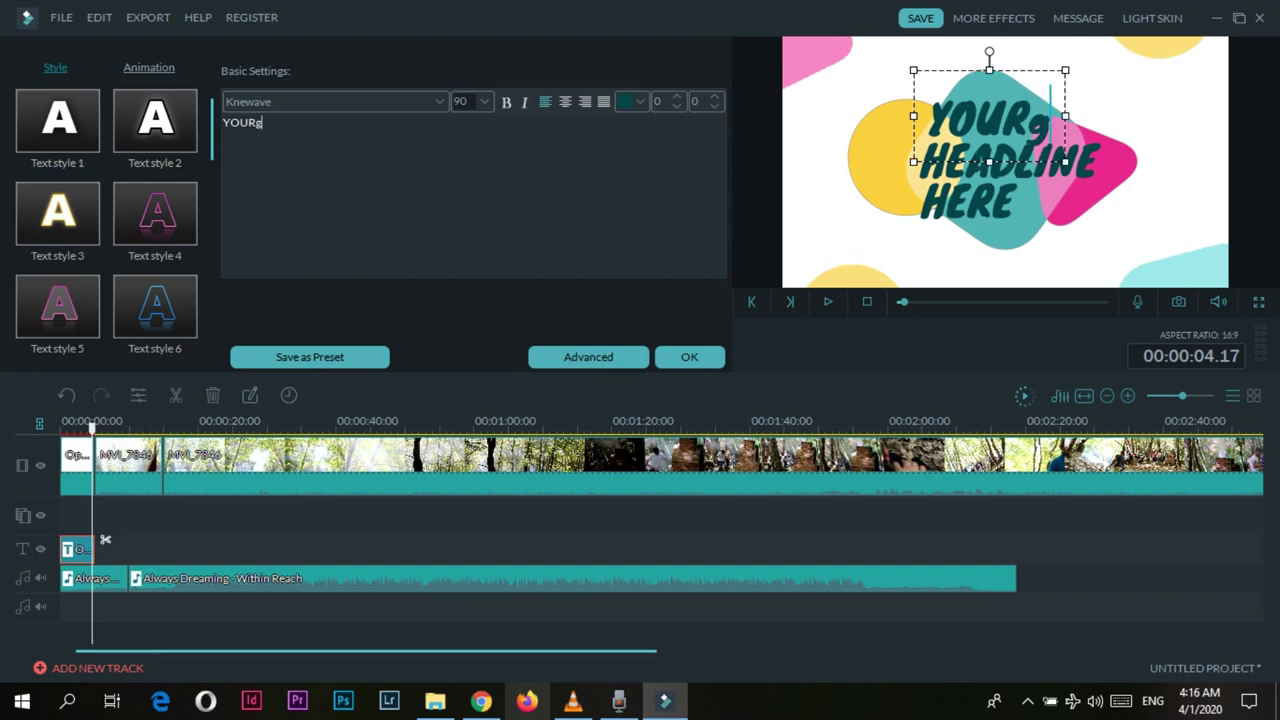
key("BackSpace")
key("BackSpace")
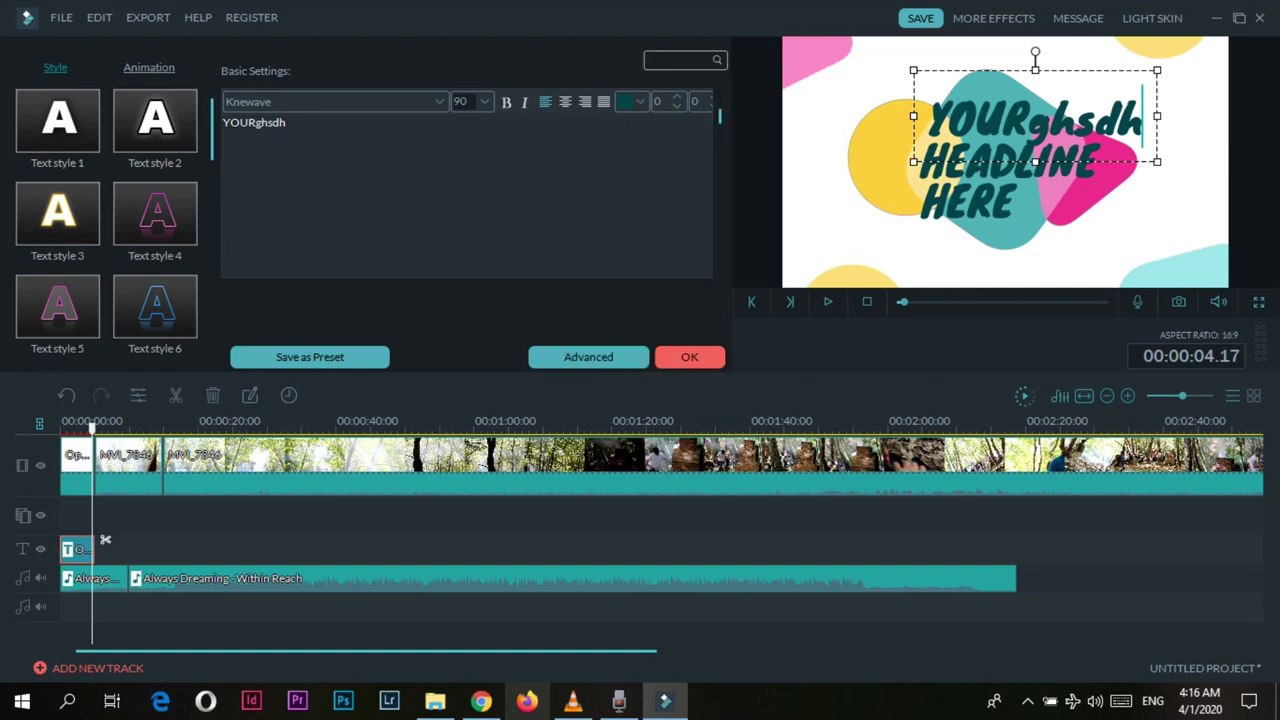
left_click(689, 357)
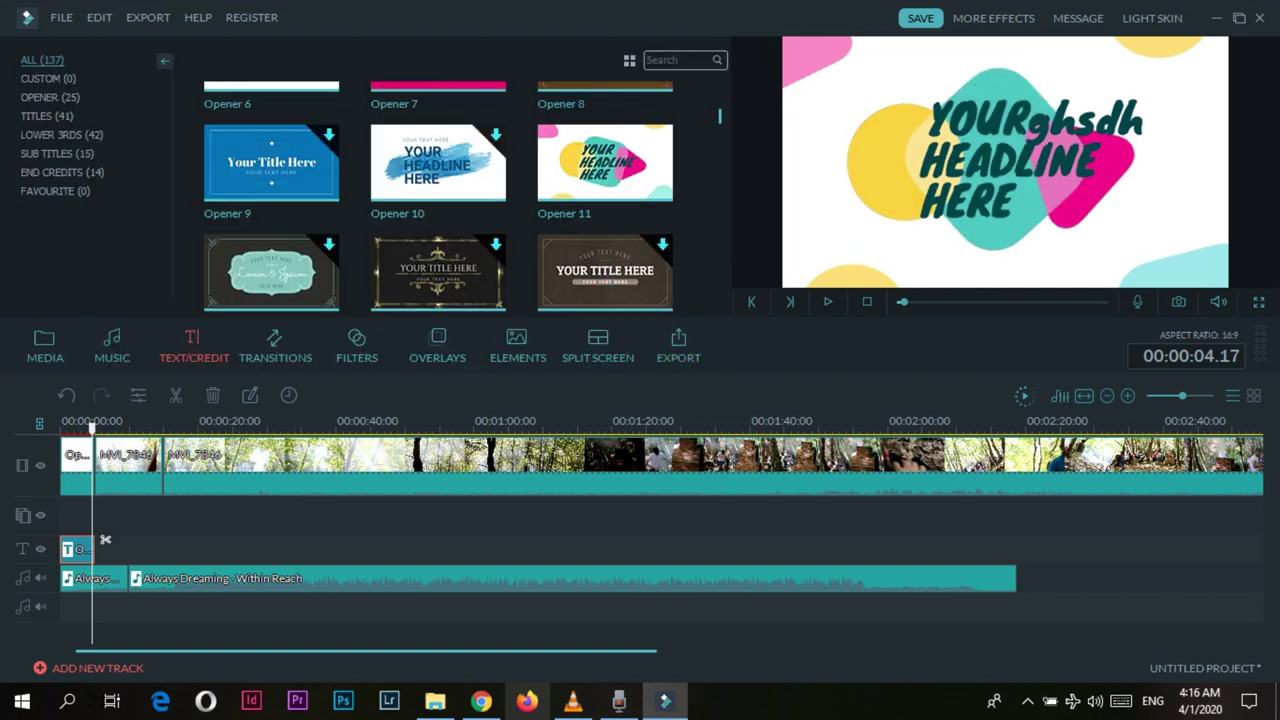
Step: Play back the opener with its edited title and the beginning of the first MVI_7846 part
left_click_drag(92, 428, 73, 428)
key("space")
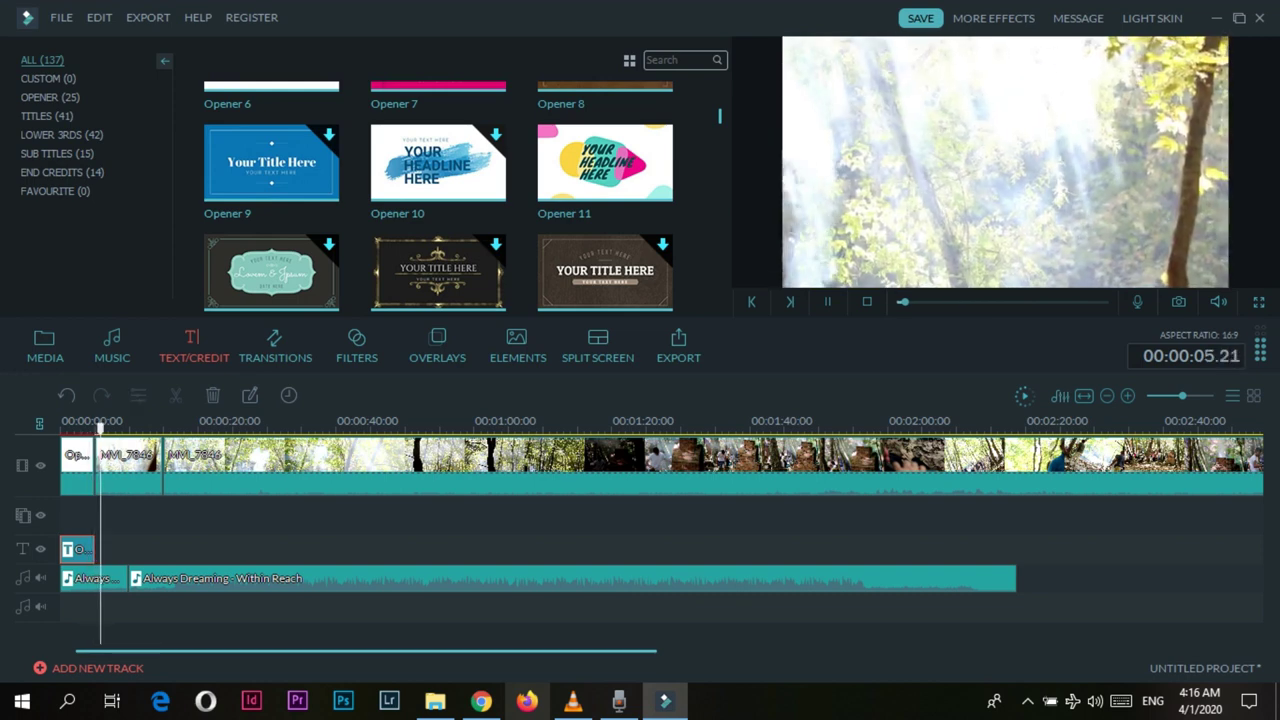
key("space")
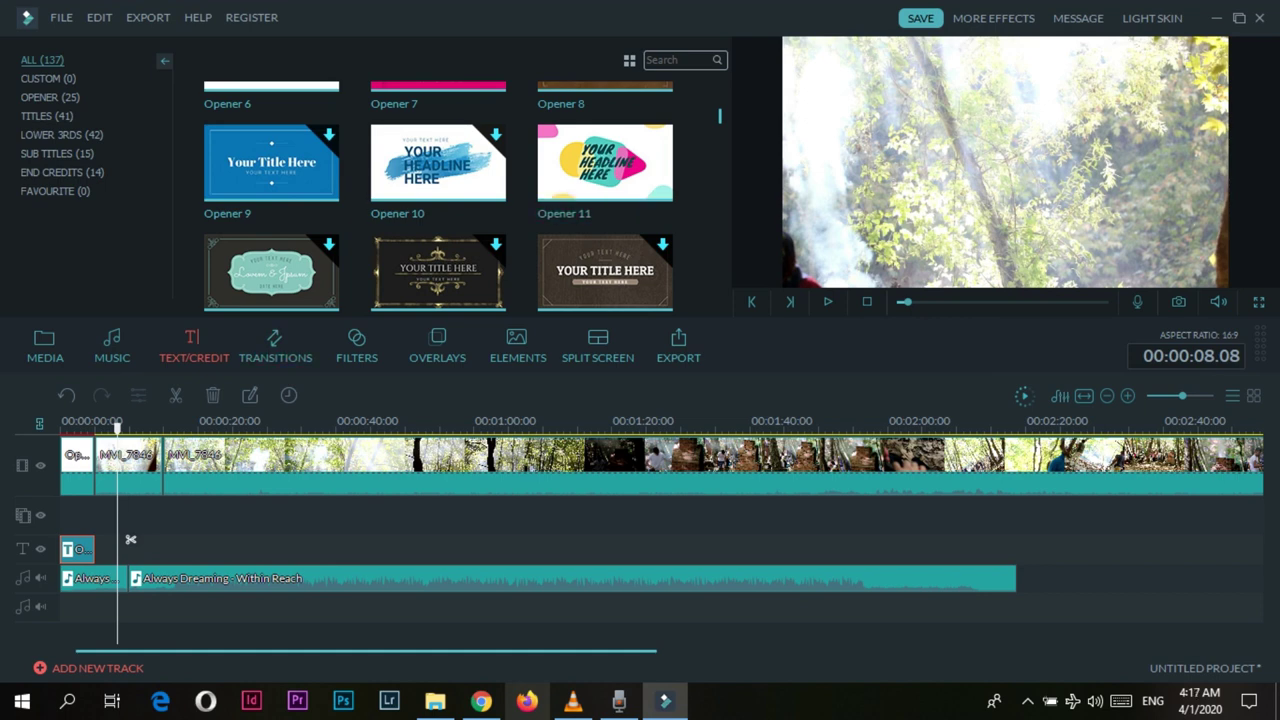
Step: Browse the remaining title templates and preview Opener 2 and Opener 1
scroll(438, 200, "down", 10)
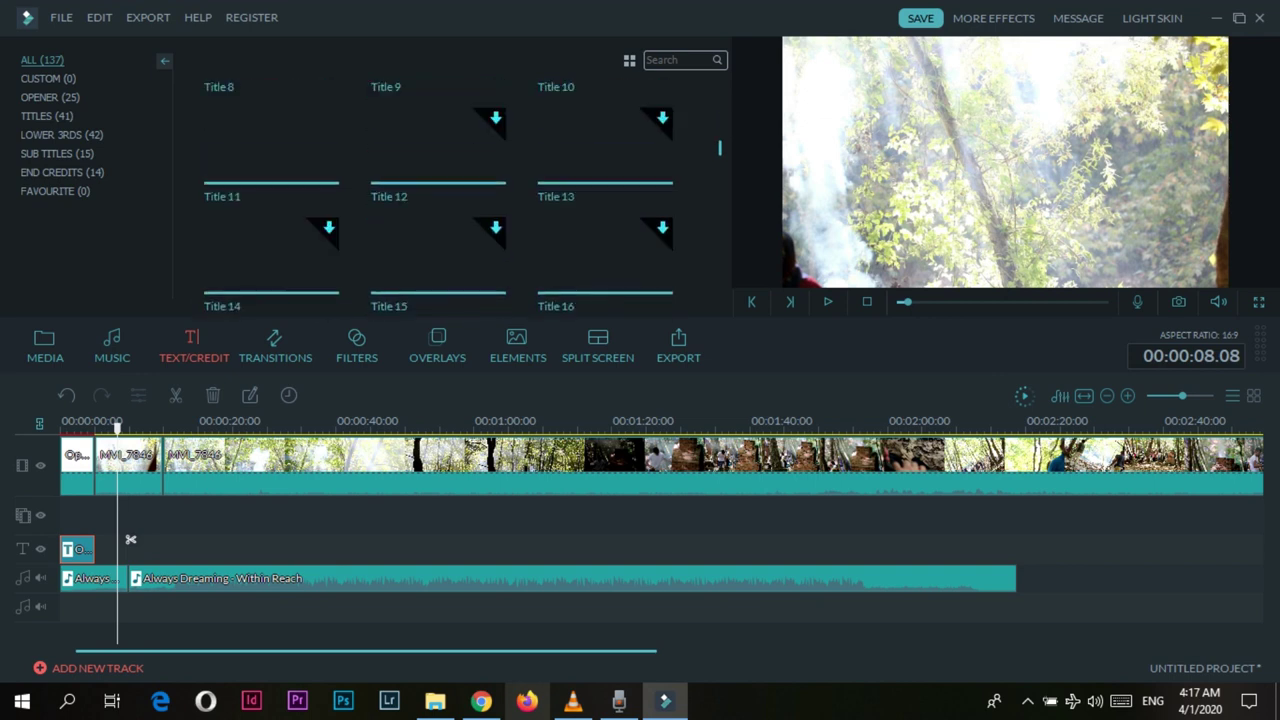
scroll(438, 200, "up", 6)
scroll(439, 199, "up", 1)
scroll(439, 199, "down", 3)
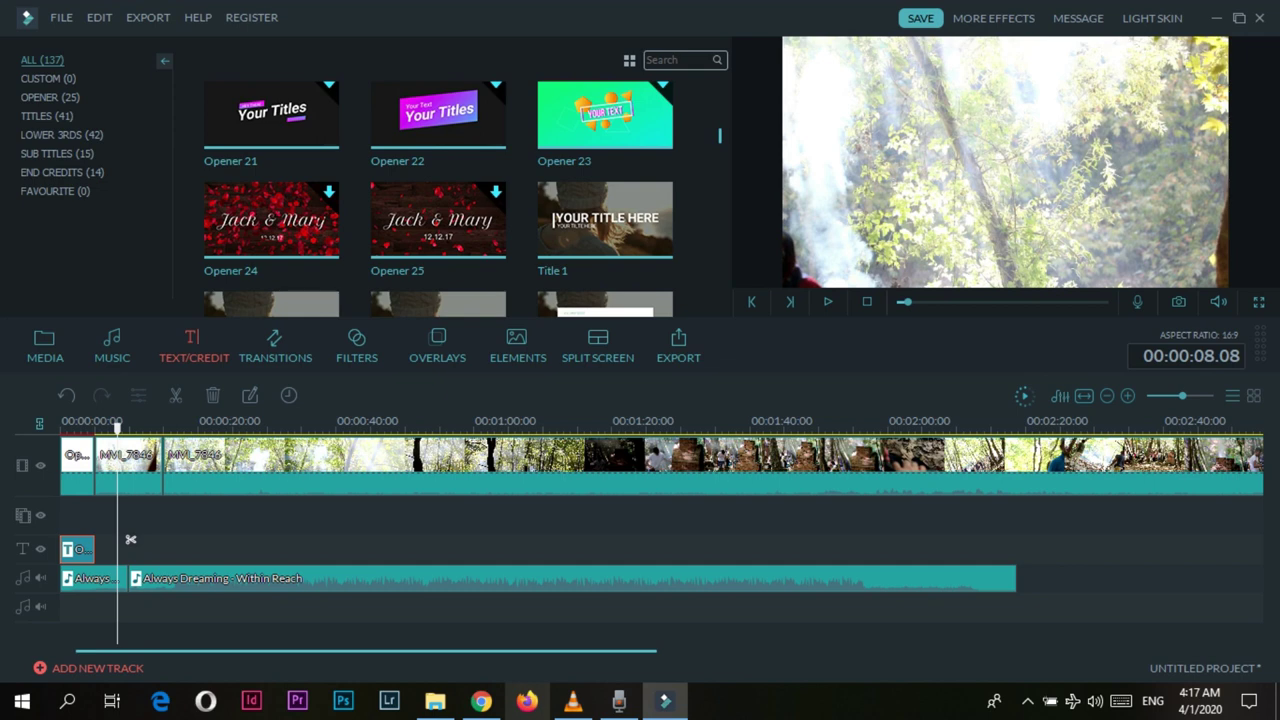
scroll(439, 199, "up", 8)
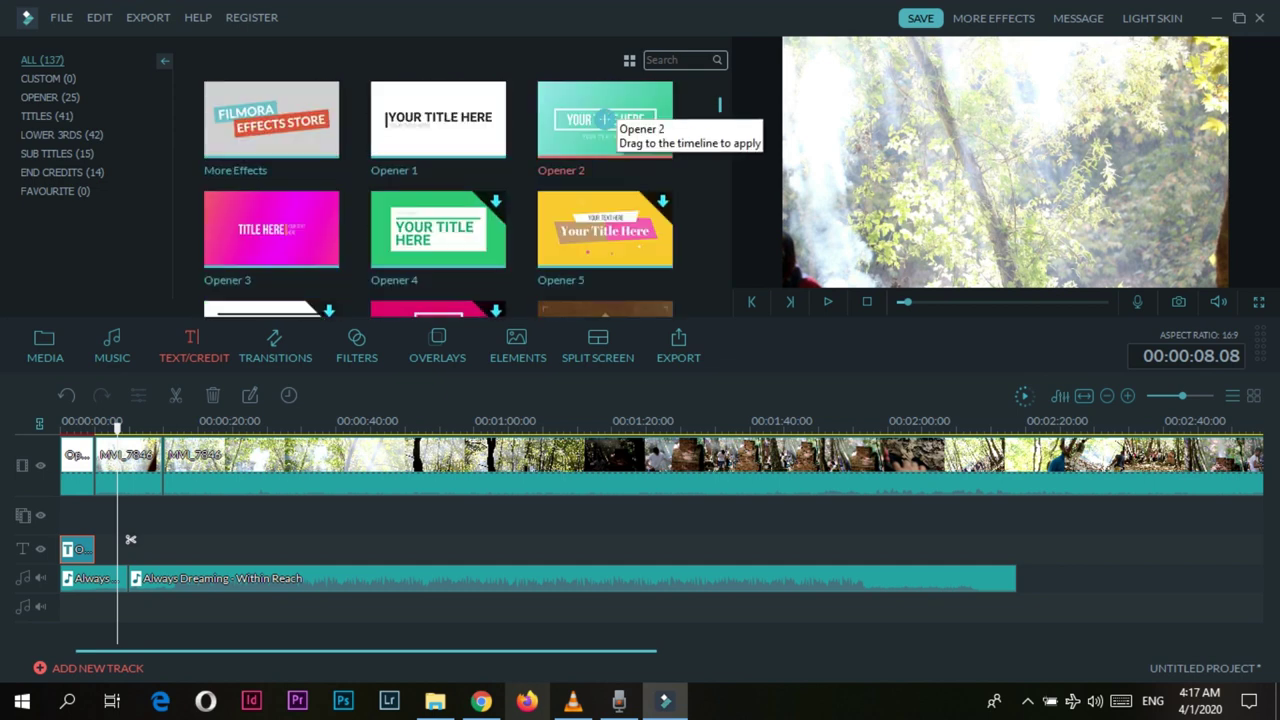
left_click(604, 118)
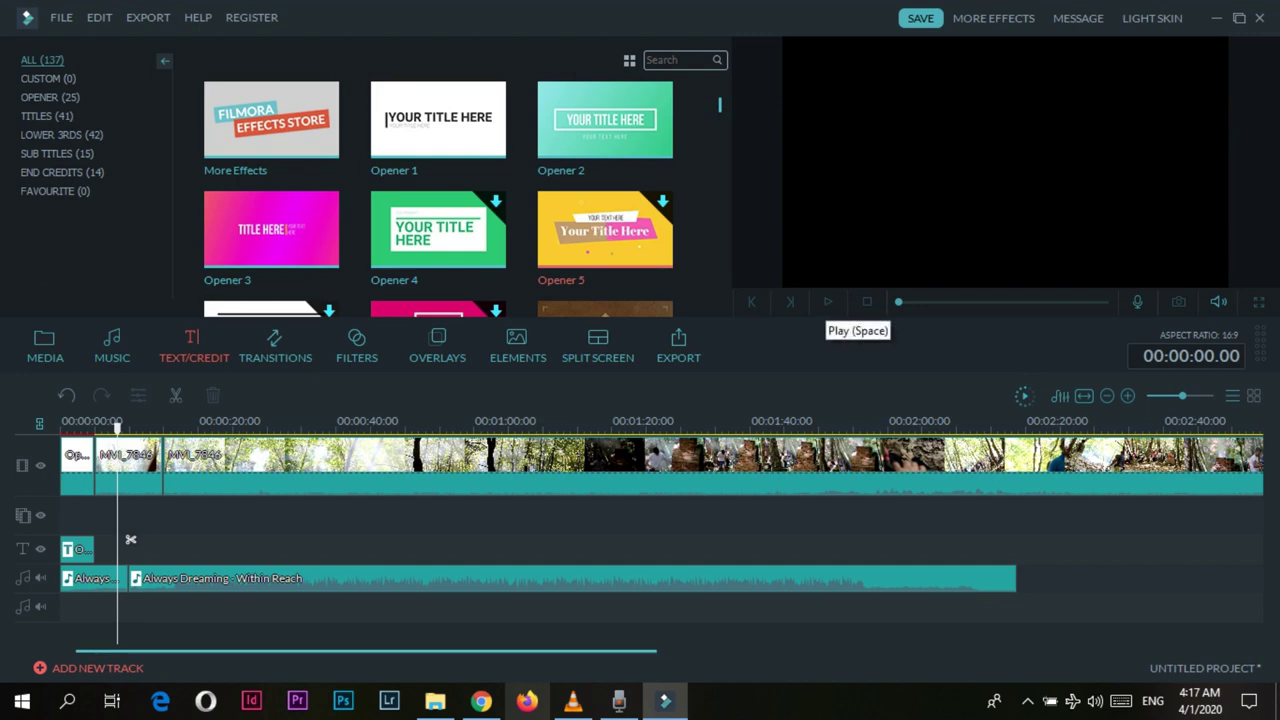
left_click(604, 118)
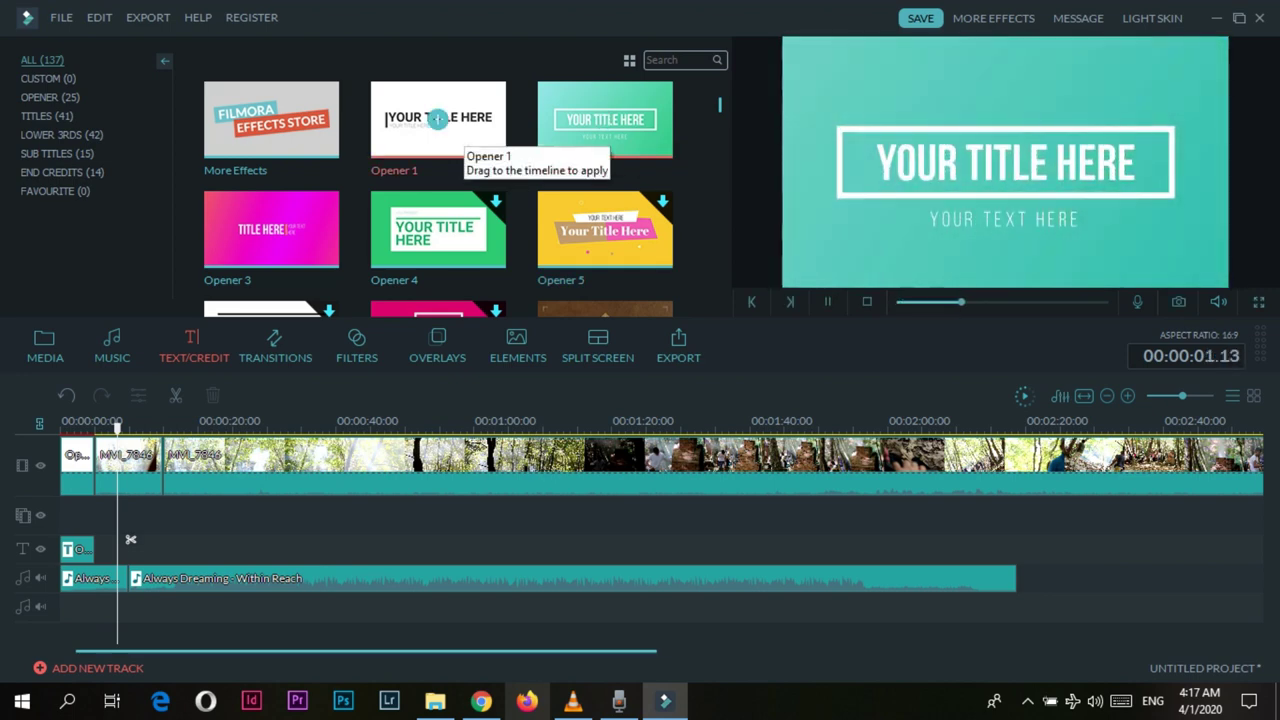
left_click(438, 122)
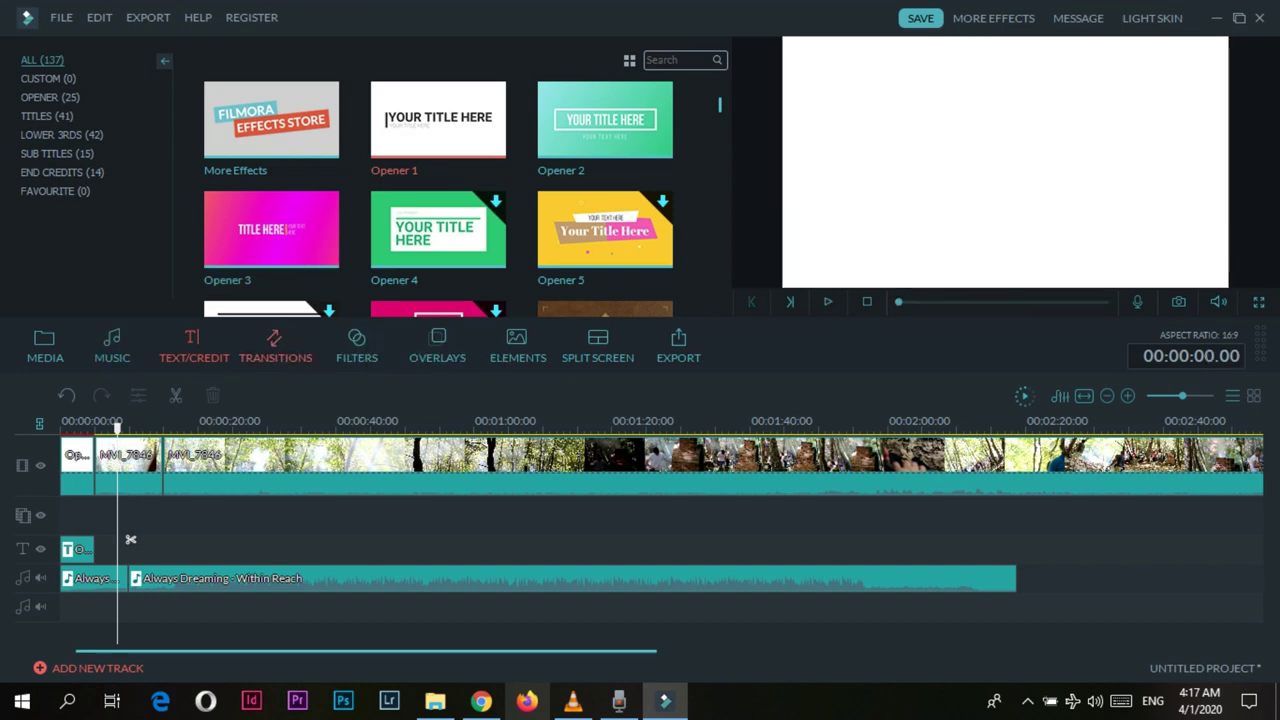
Step: Browse the transition library and preview the Fade, Bar and Blind transitions
left_click(275, 340)
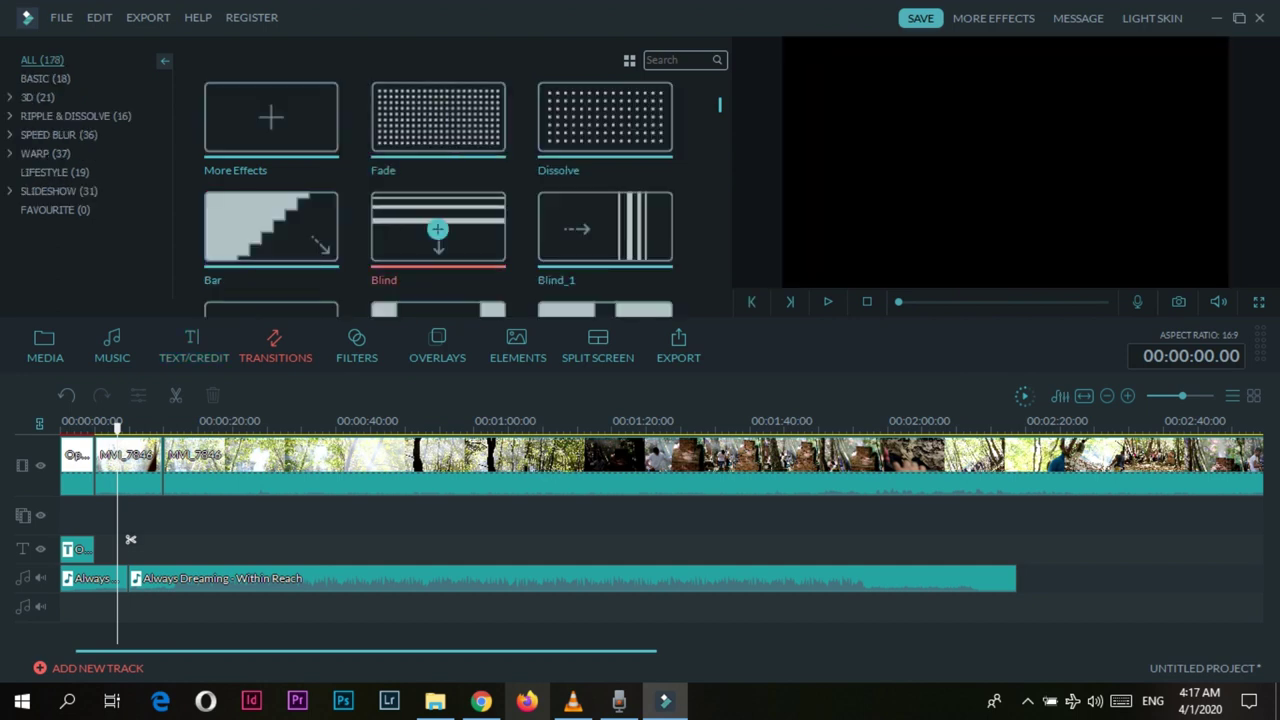
scroll(438, 200, "down", 10)
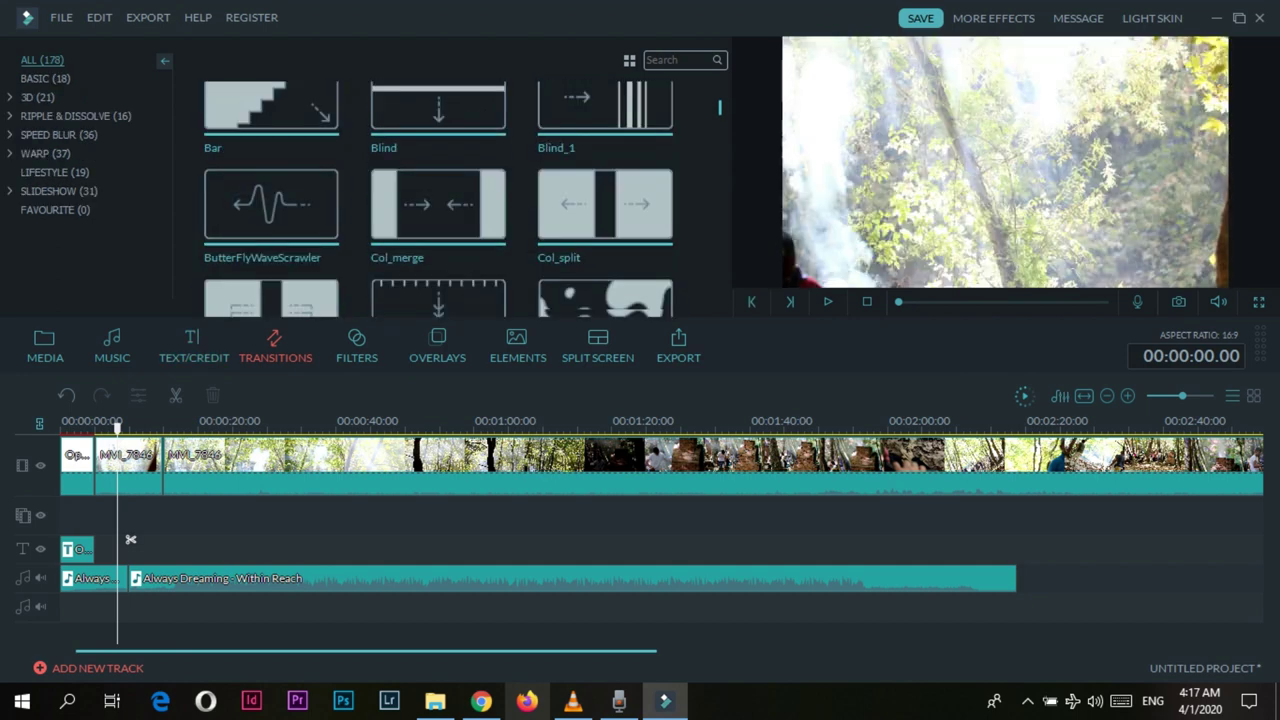
scroll(439, 199, "up", 10)
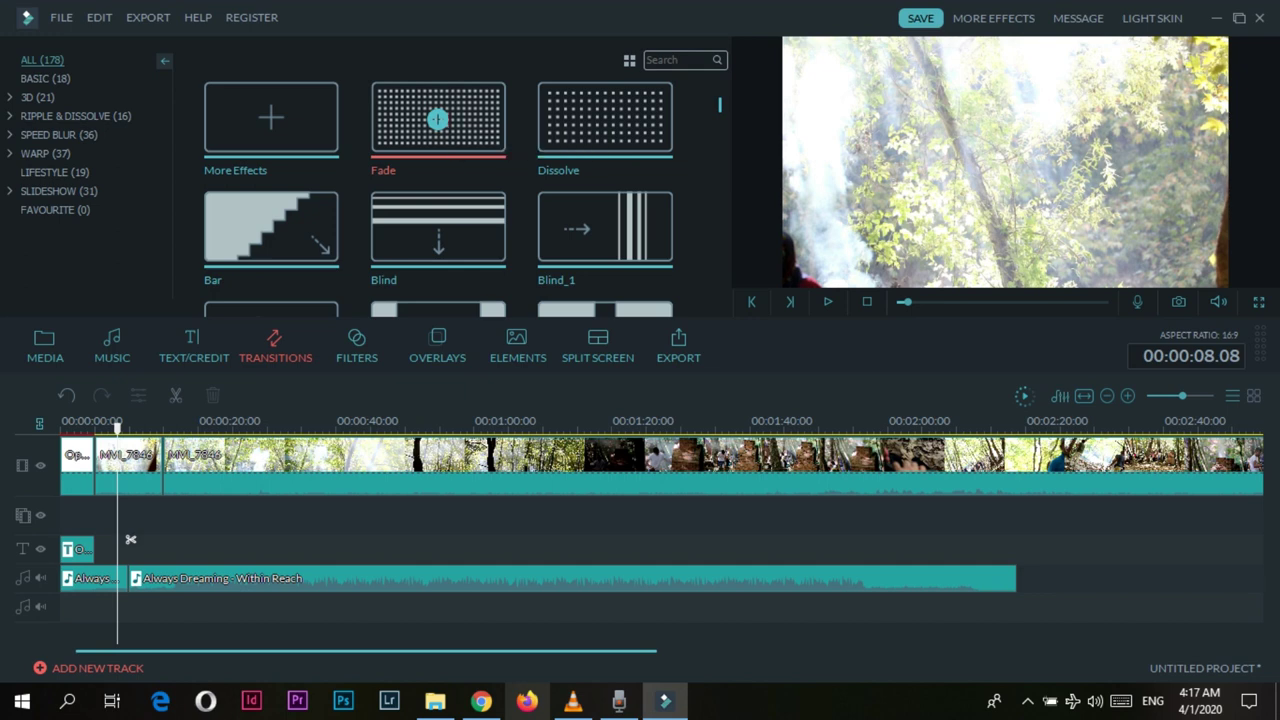
left_click(437, 119)
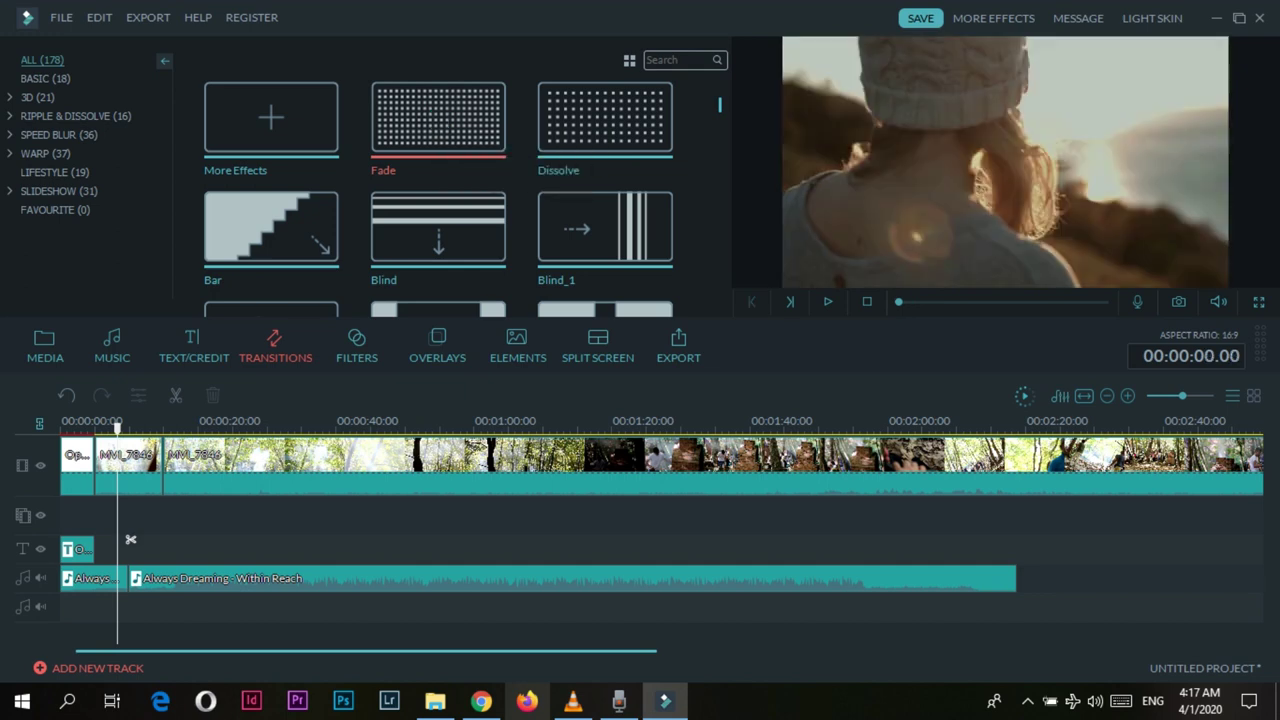
left_click(828, 301)
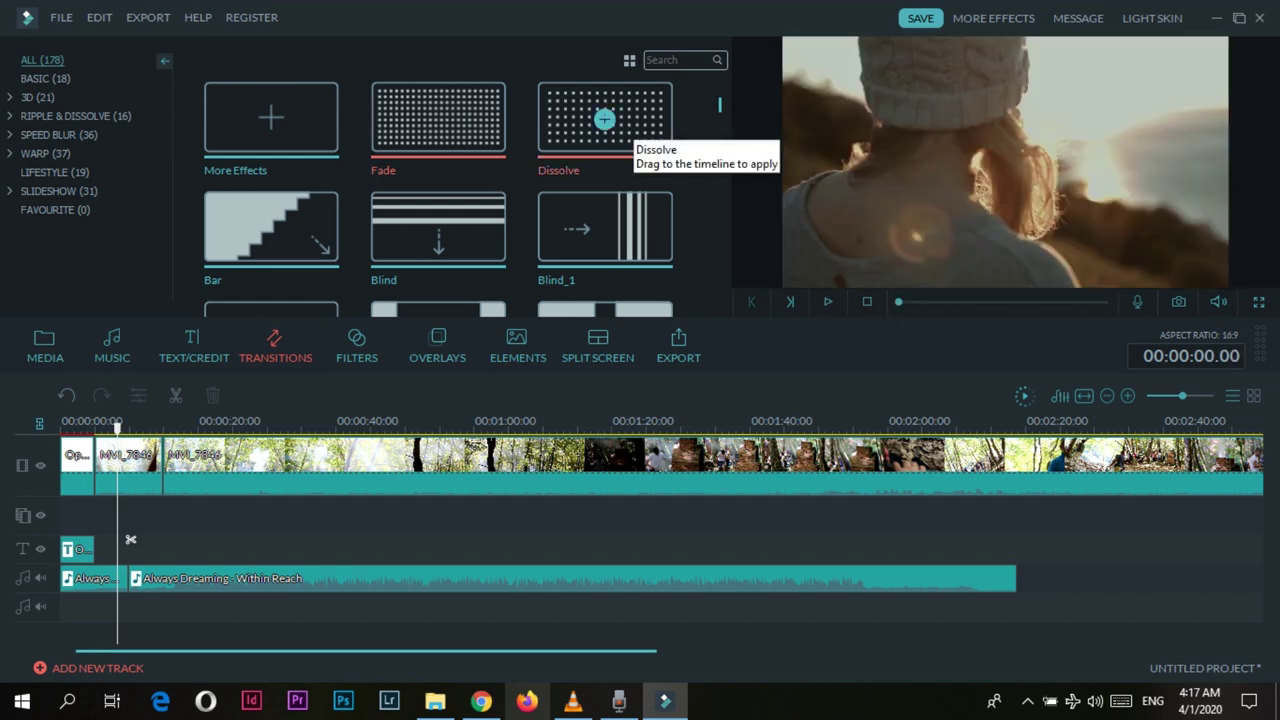
left_click(271, 230)
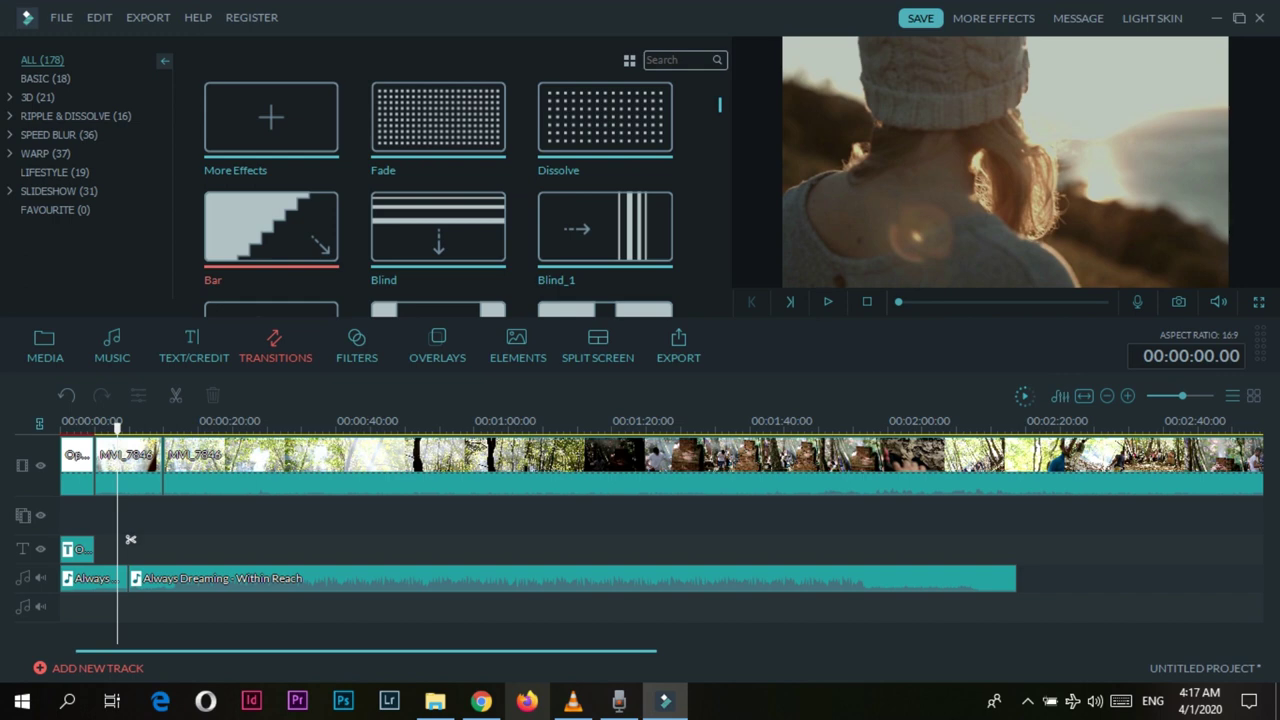
left_click(828, 301)
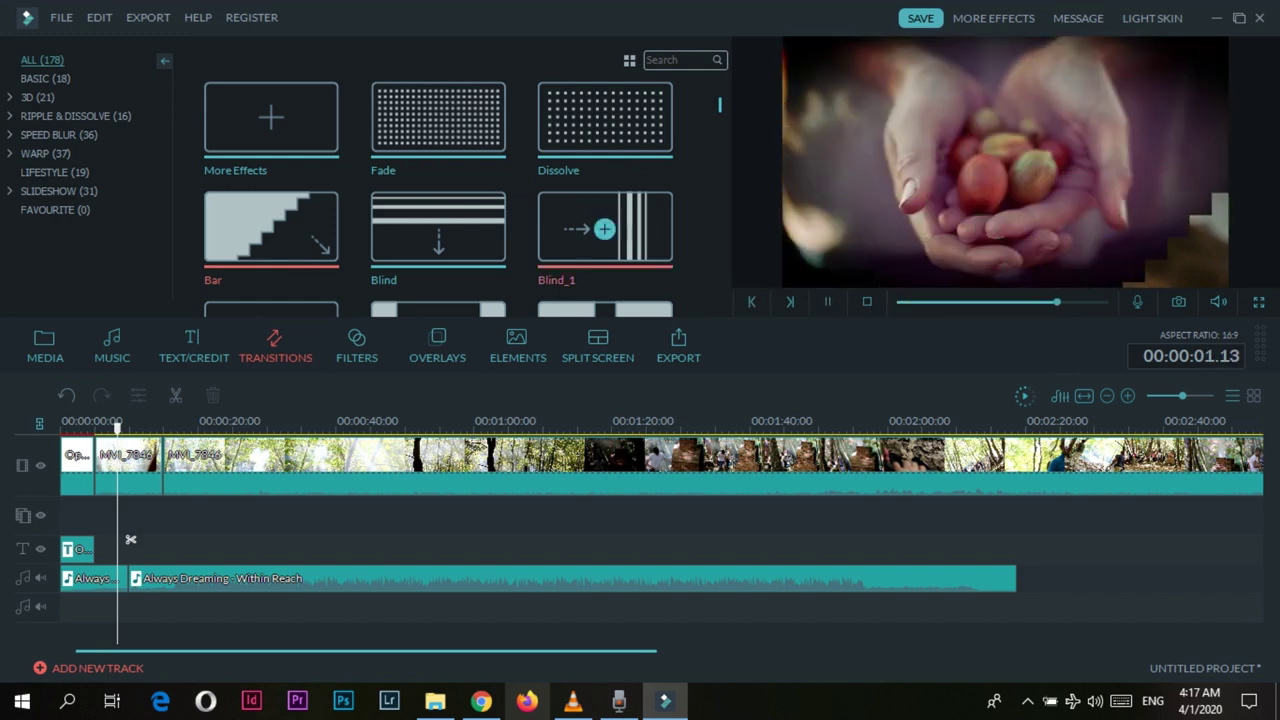
left_click(828, 301)
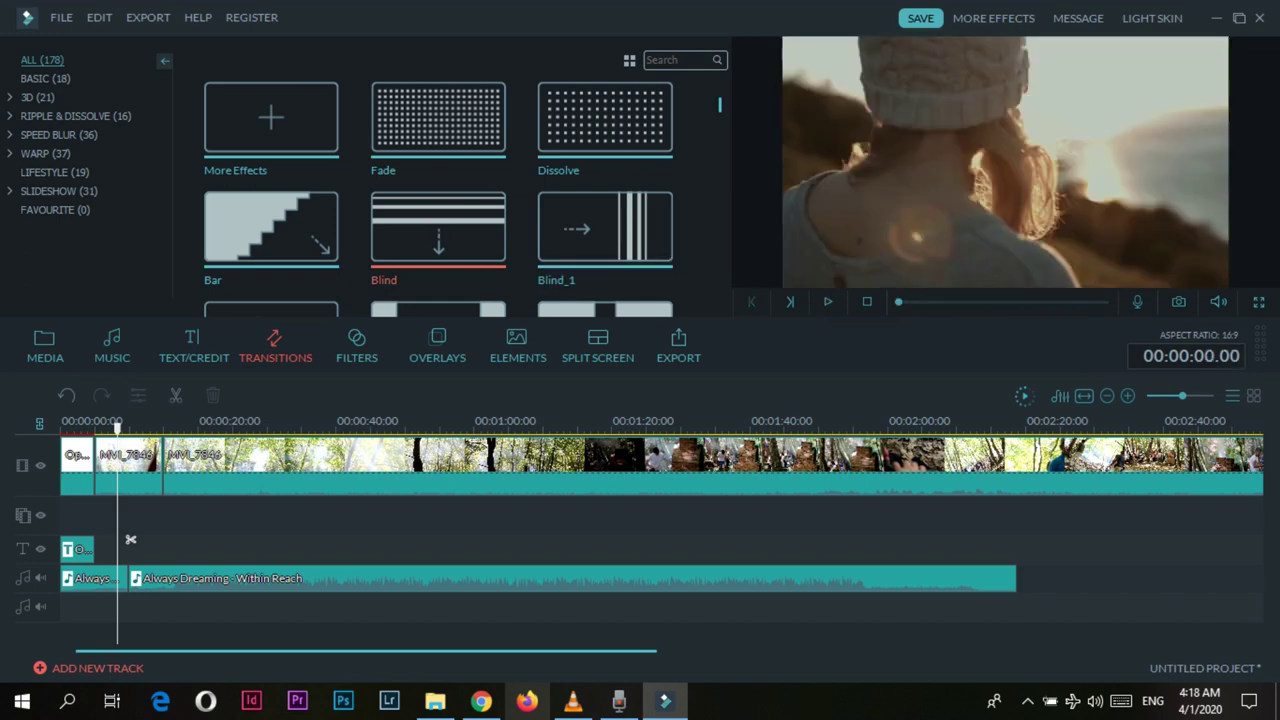
Step: Move the playhead back to about 00:00:07.19 and mute the first MVI_7846 part
left_click(300, 524)
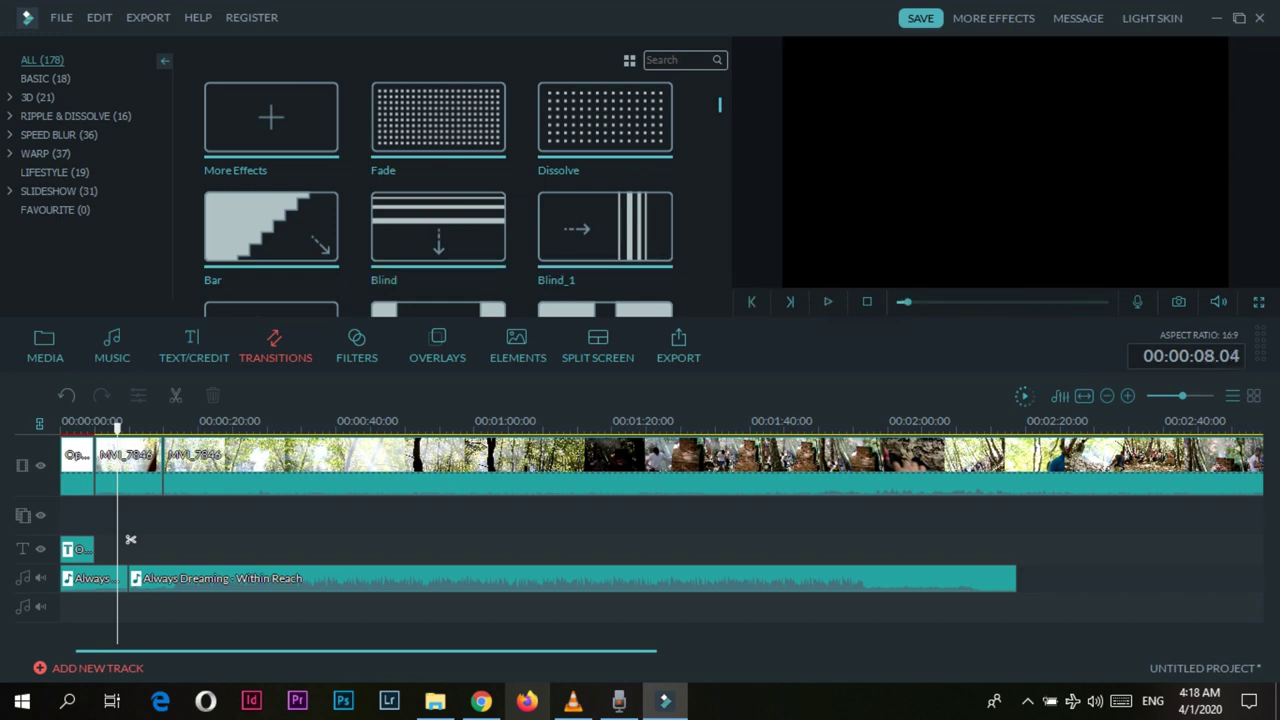
left_click_drag(117, 540, 113, 540)
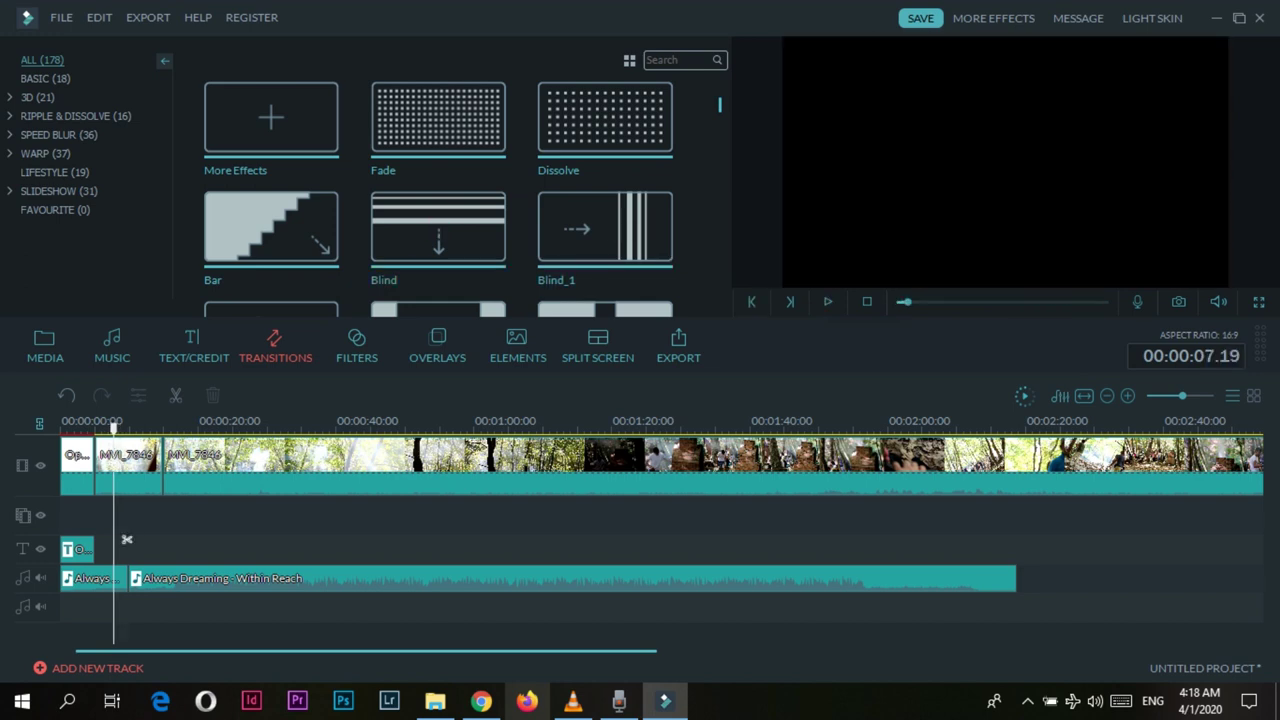
right_click(136, 452)
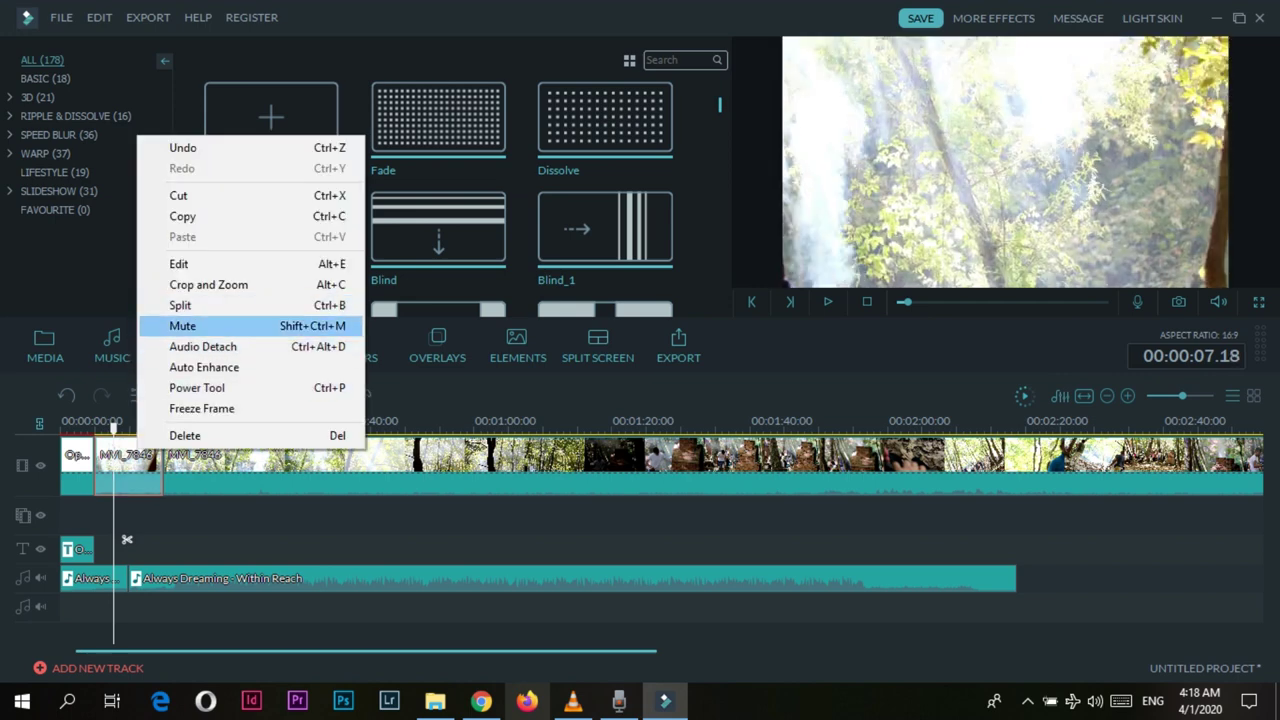
left_click(184, 326)
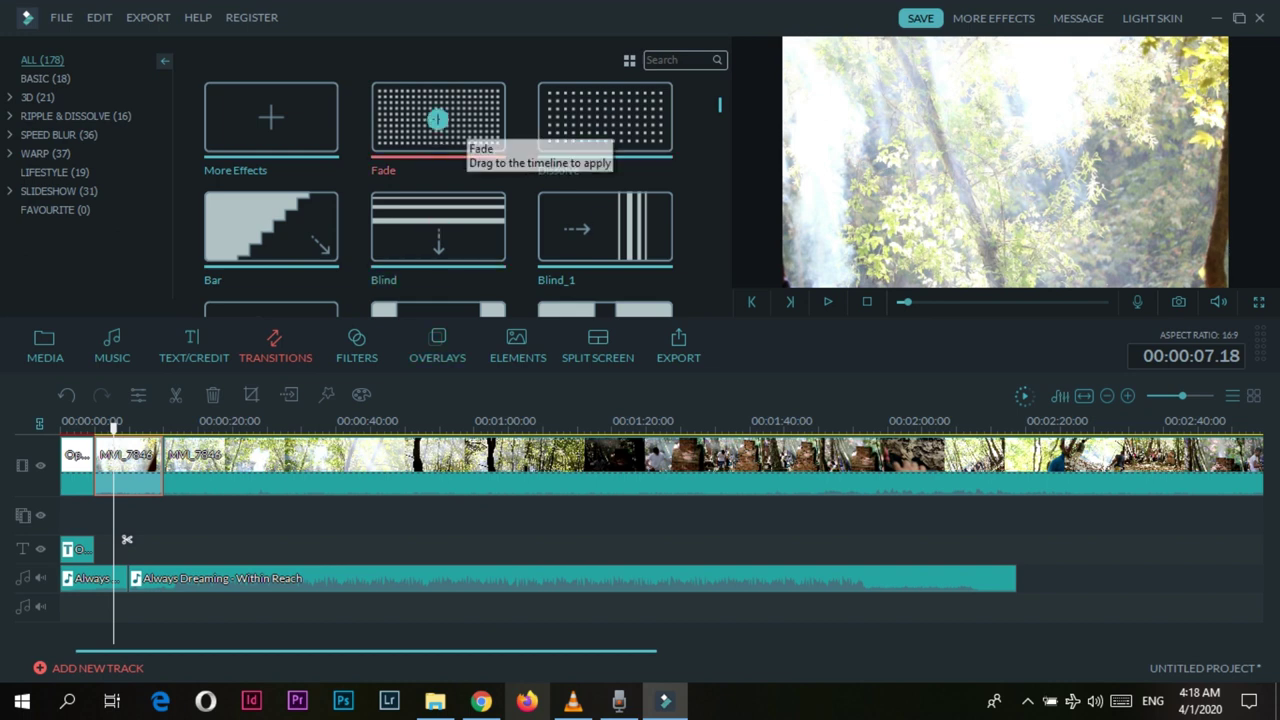
Step: Add the Fade transition between the opener and the first MVI_7846 part, and play back the timeline from its start
left_click(438, 120)
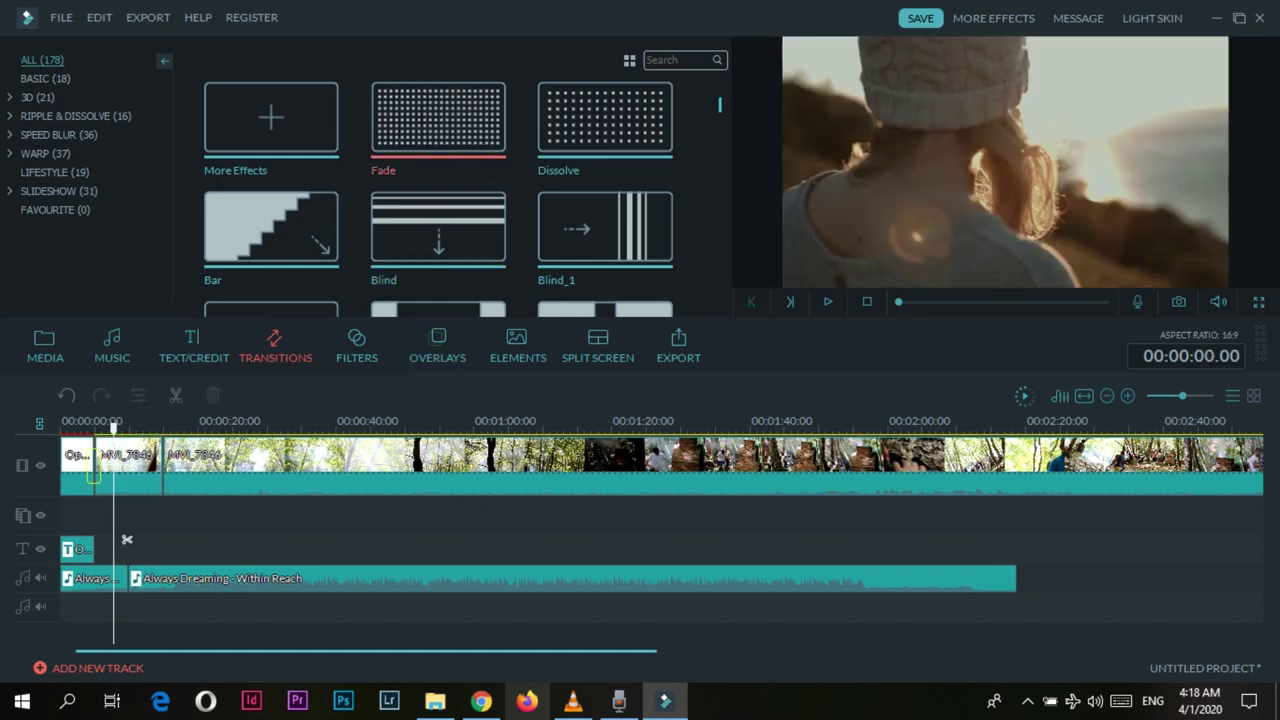
left_click_drag(438, 120, 94, 468)
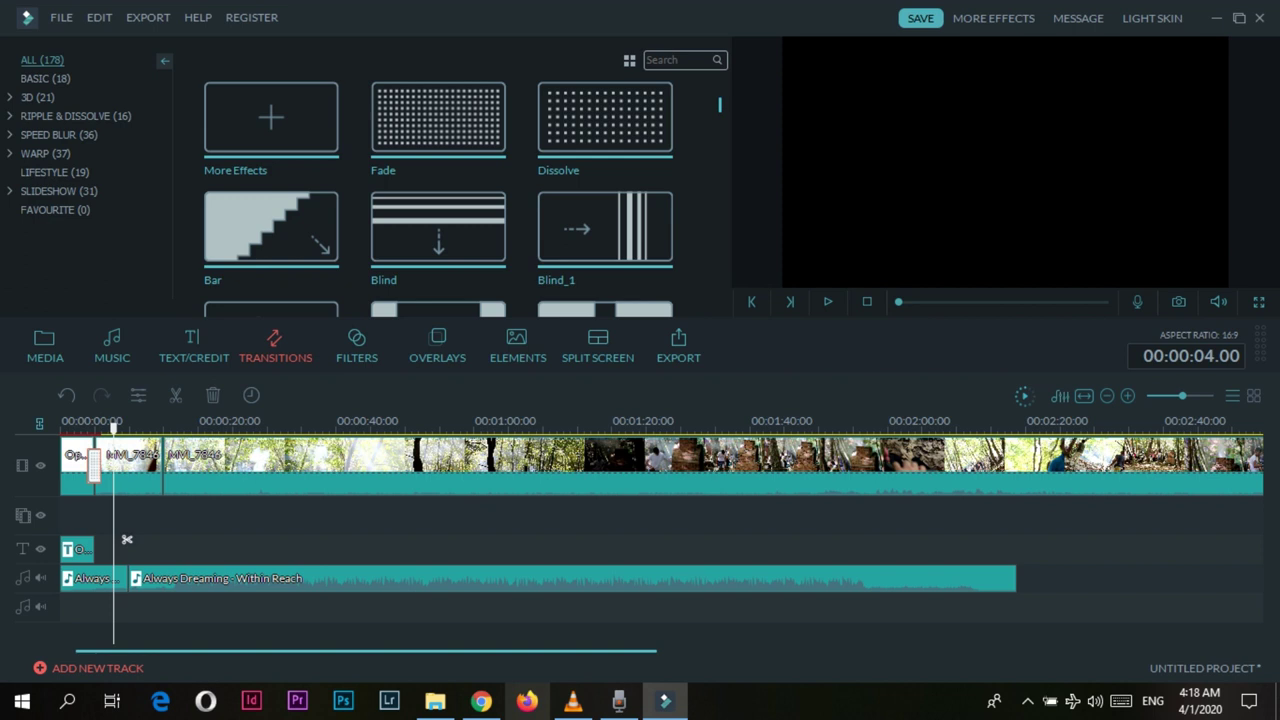
left_click_drag(127, 540, 101, 540)
scroll(88, 428, "down", 4)
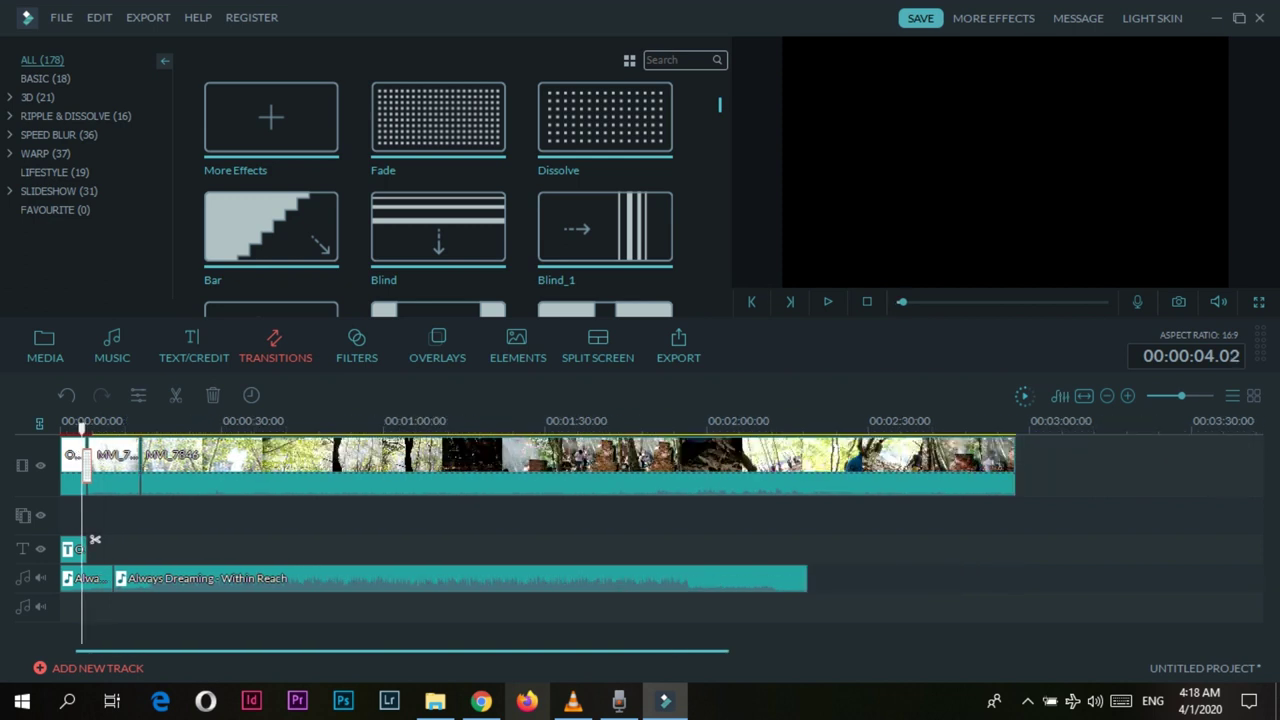
left_click(65, 422)
key("space")
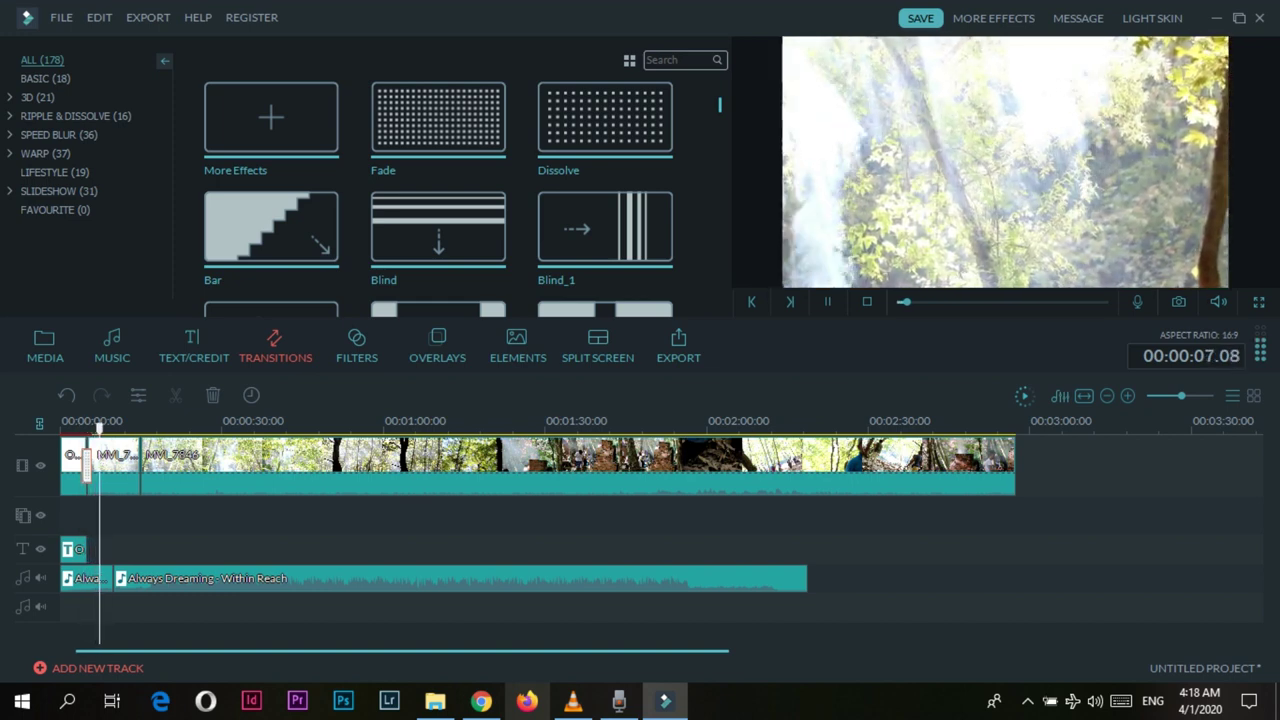
key("space")
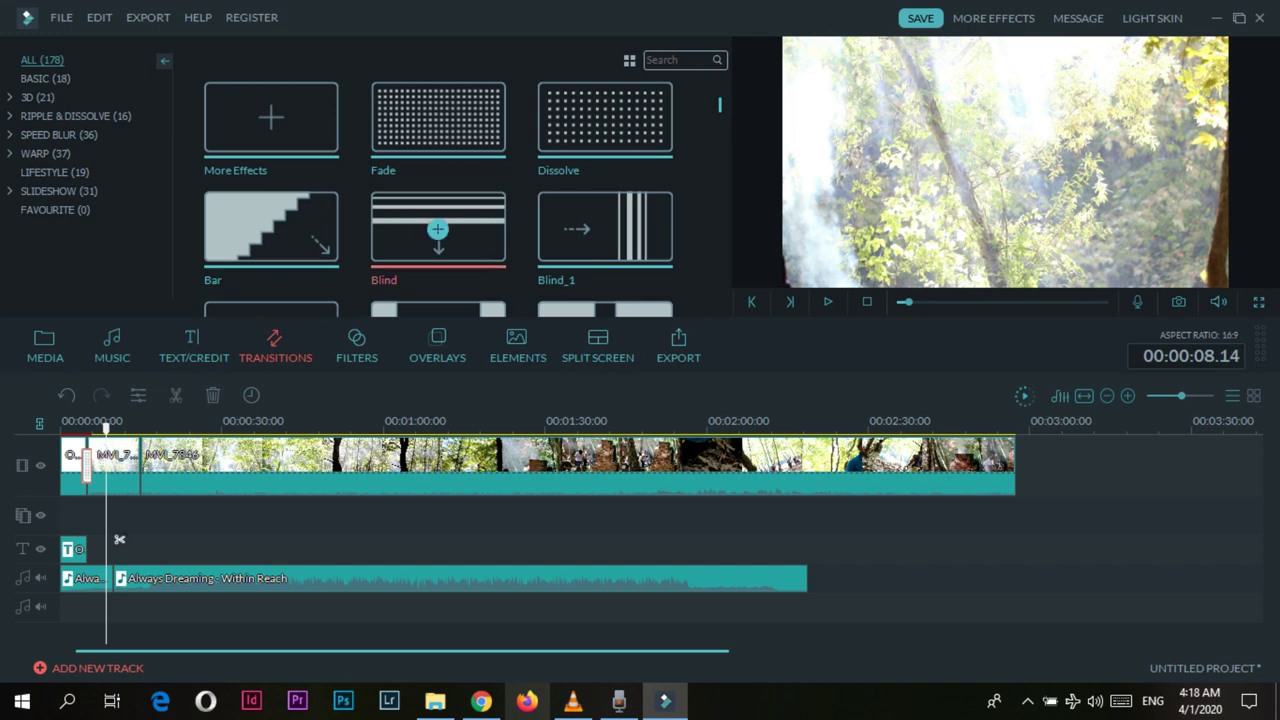
Step: Browse further through the transition library and select the Cube transition
scroll(439, 199, "down", 10)
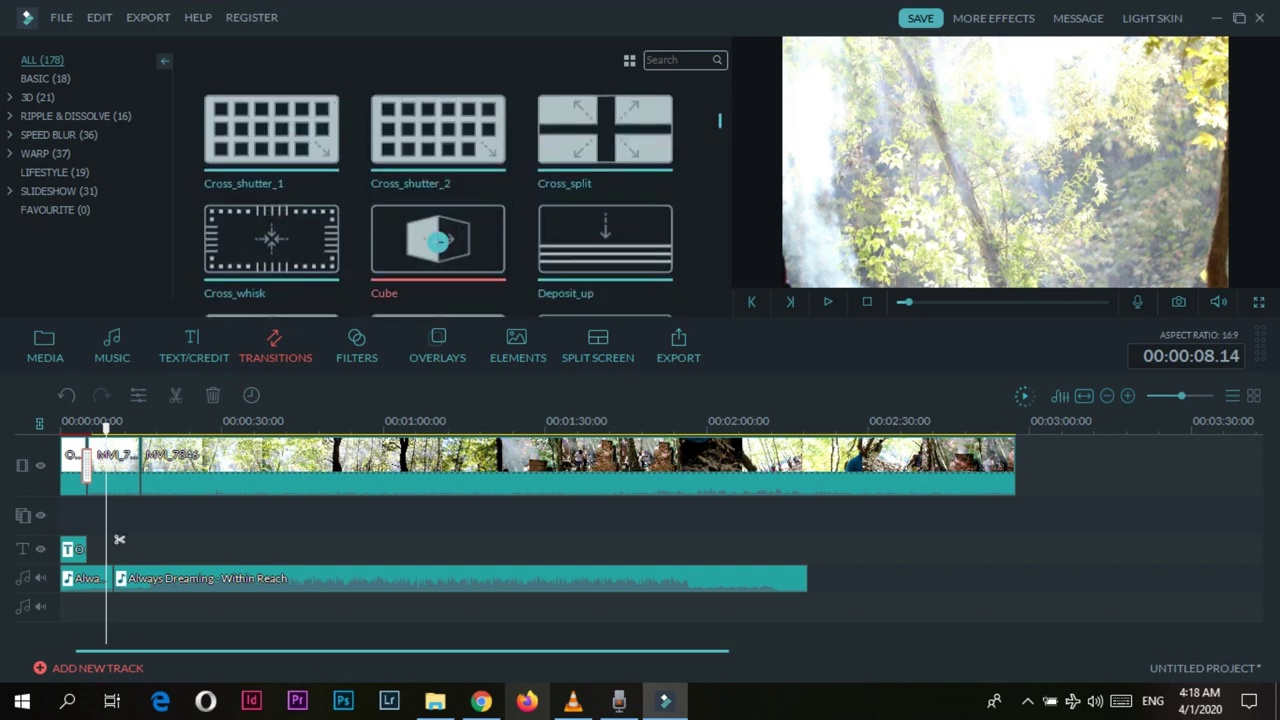
left_click(438, 240)
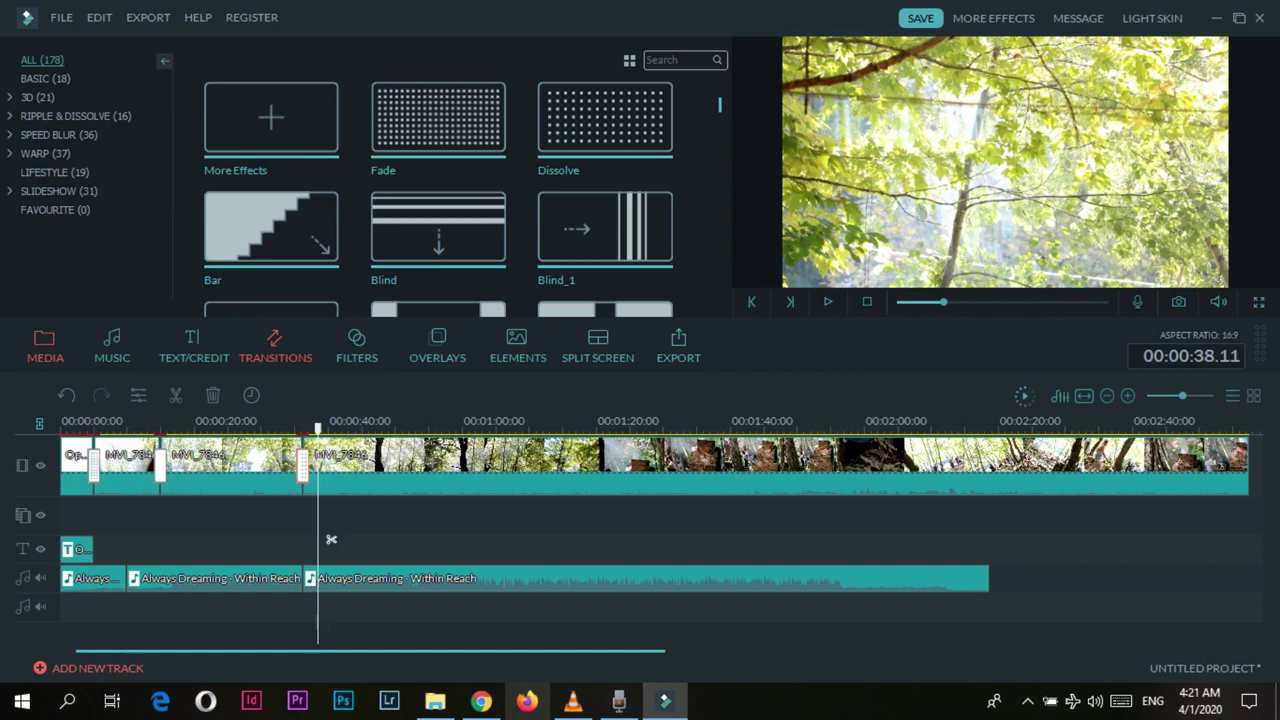
Step: Delete the last MVI_7846 part and put the MVI_7657 clip from My Album 5 in its place
left_click(45, 346)
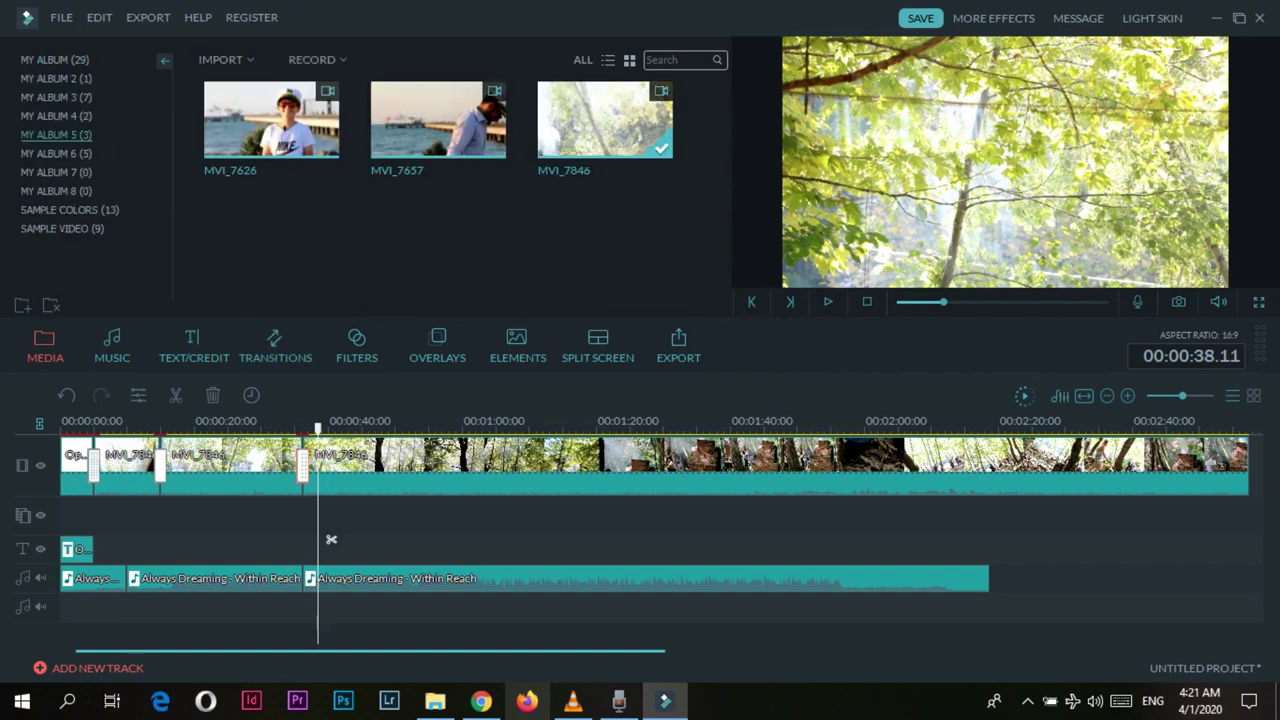
left_click(400, 470)
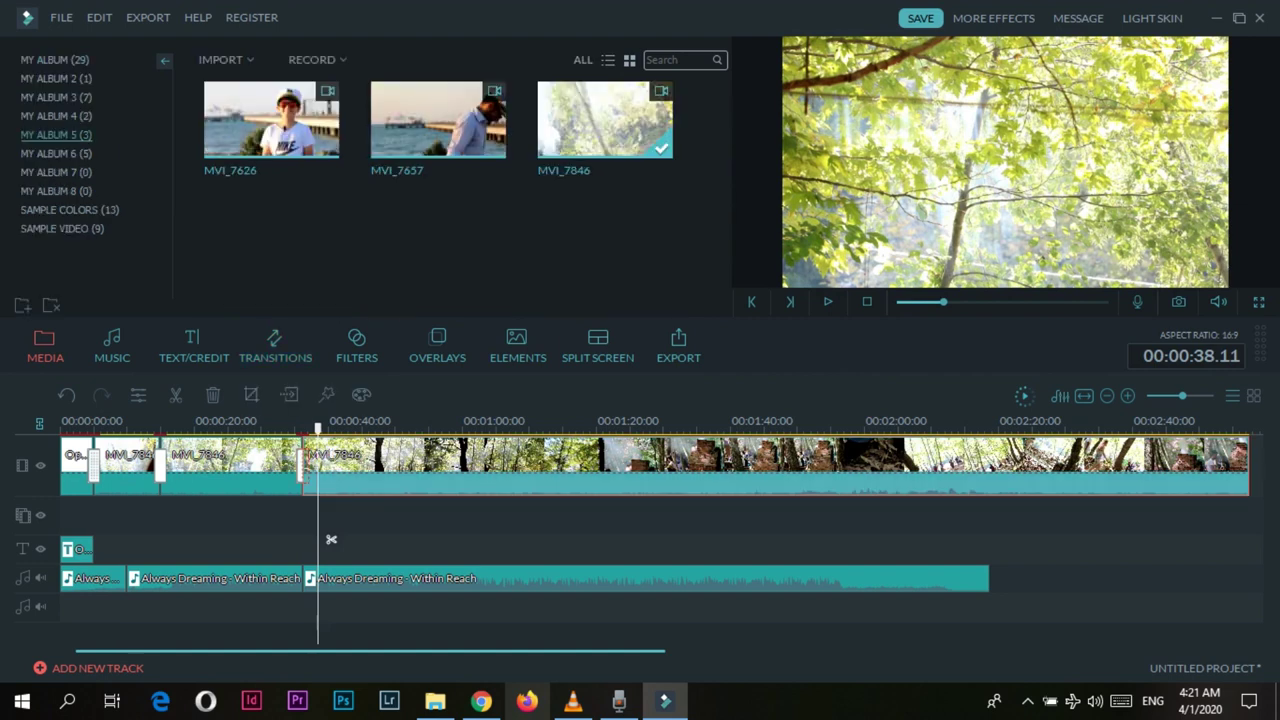
key("Delete")
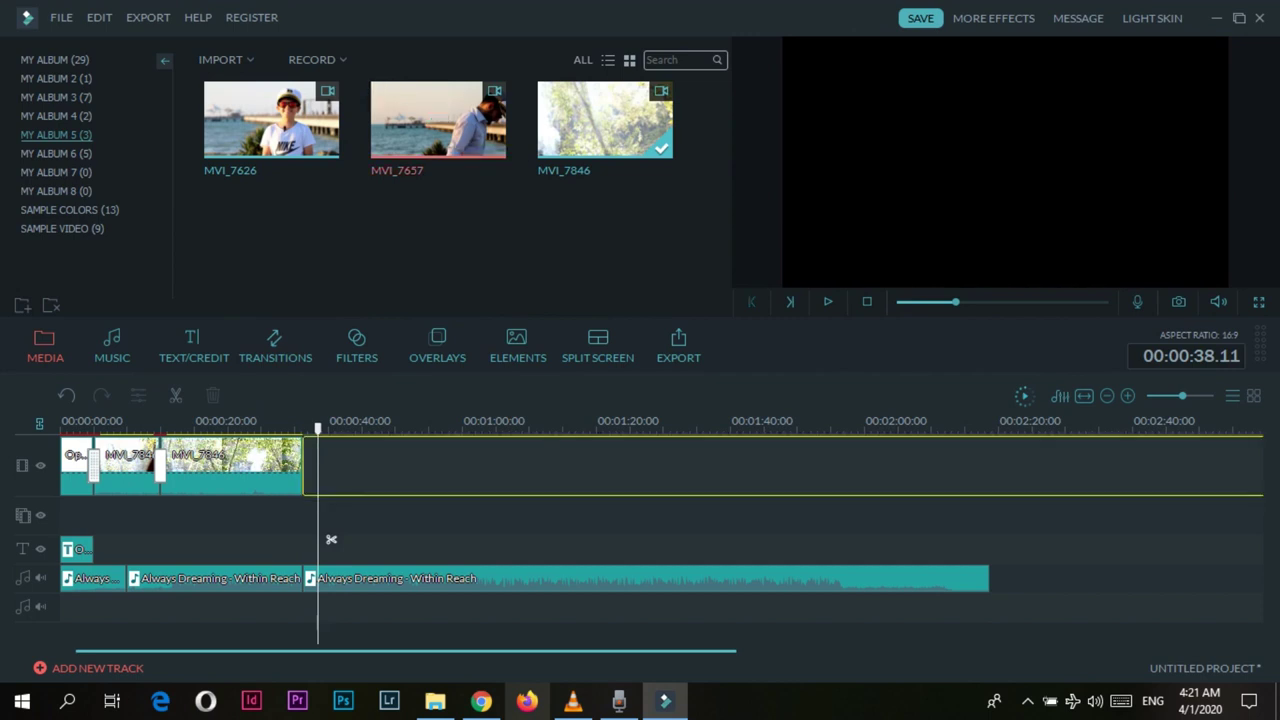
left_click_drag(438, 120, 345, 467)
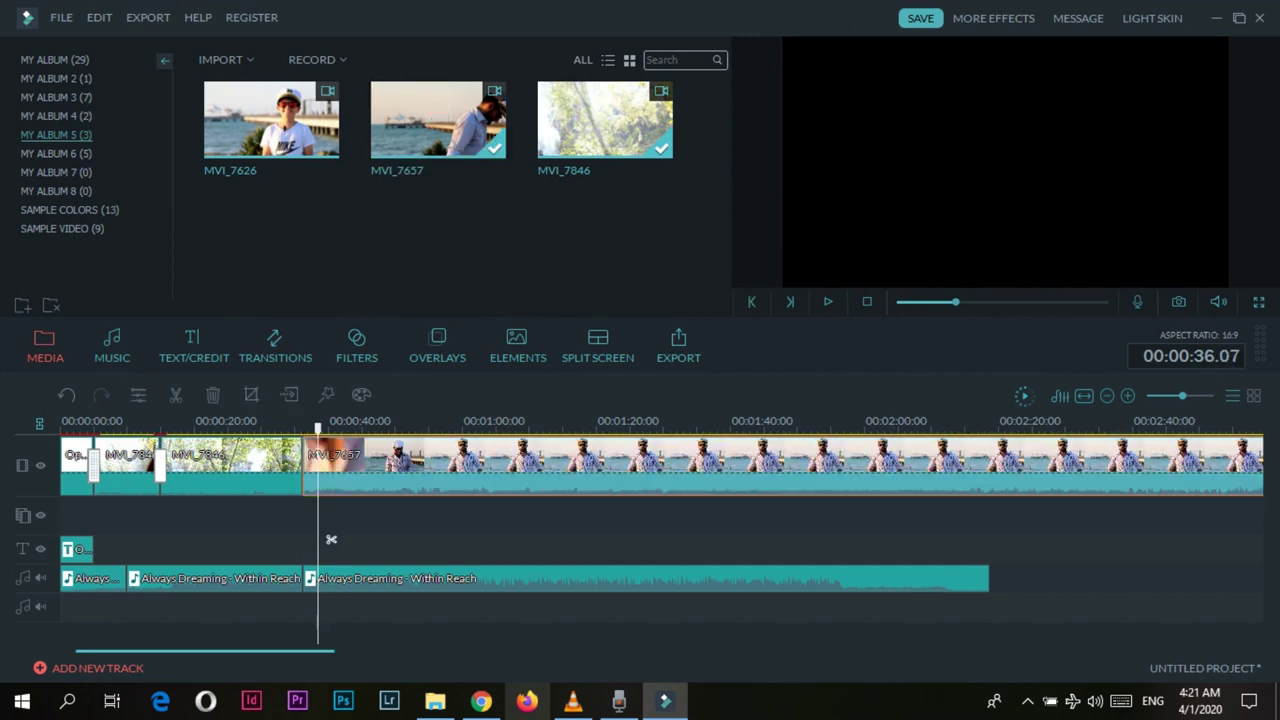
Step: Add the Blind transition between the remaining MVI_7846 part and MVI_7657, and play back across the cut
left_click_drag(331, 540, 289, 540)
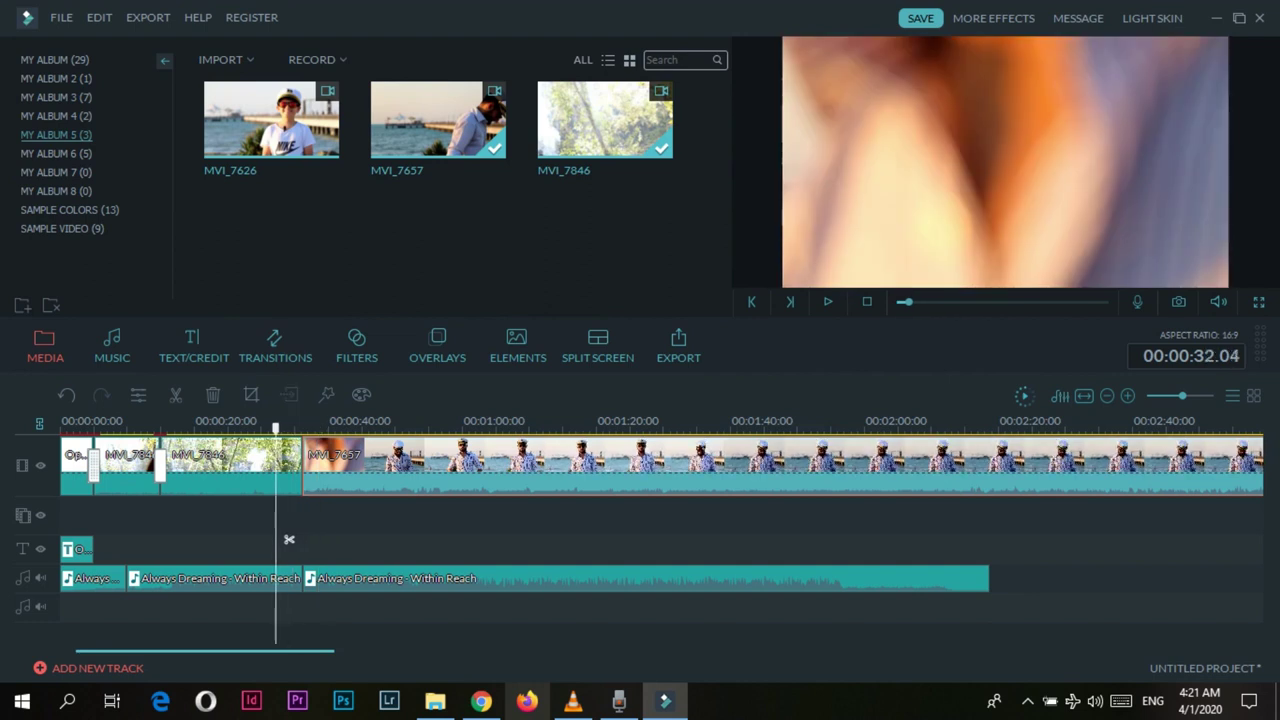
left_click(275, 346)
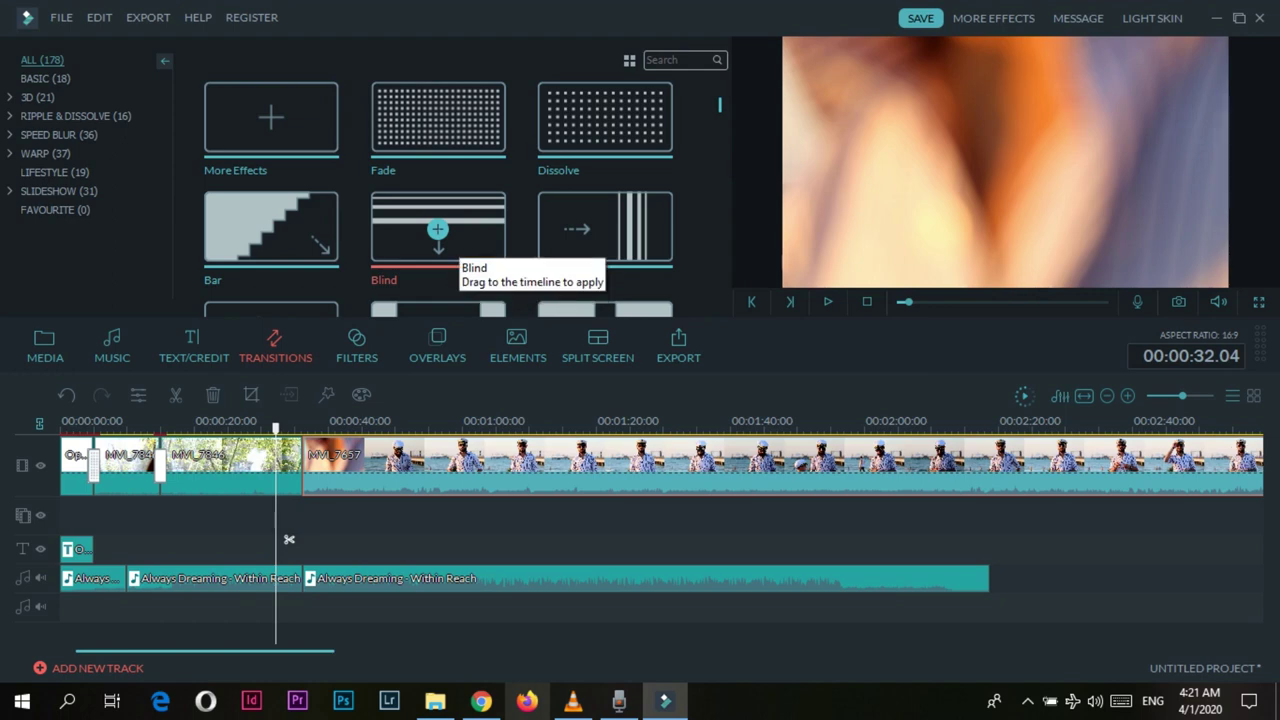
left_click(450, 255)
left_click(289, 540)
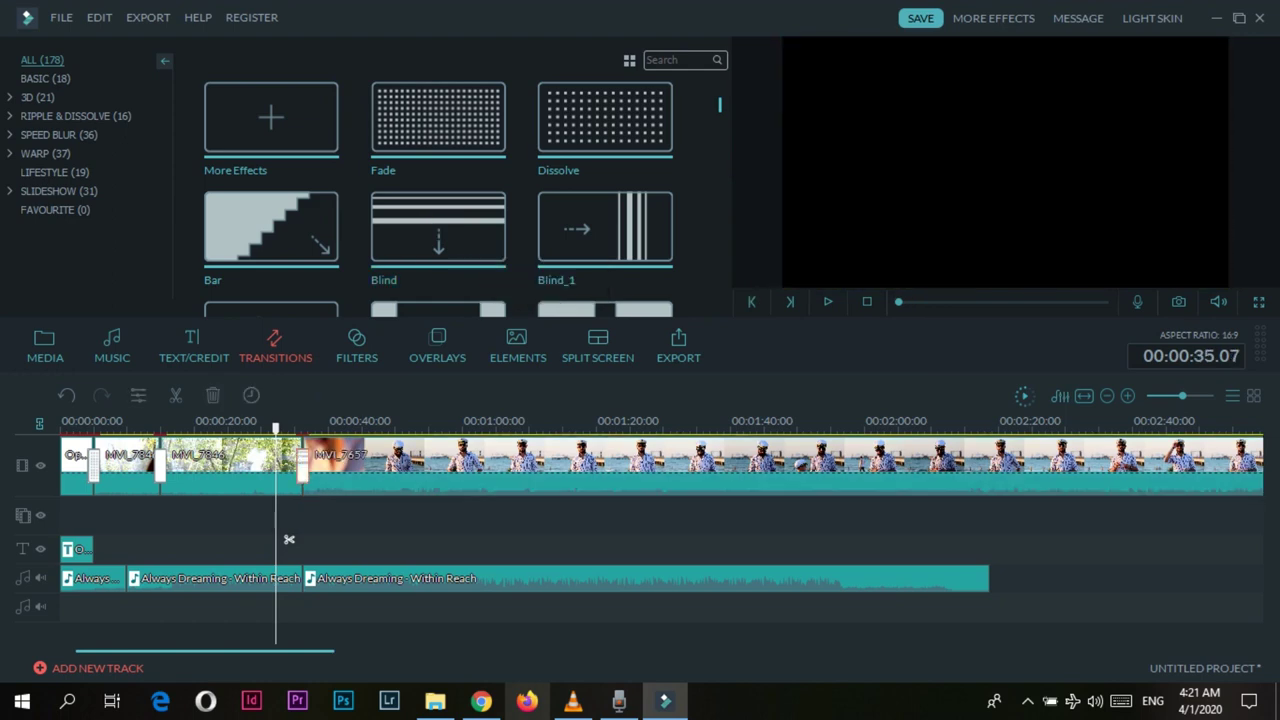
left_click_drag(289, 540, 299, 540)
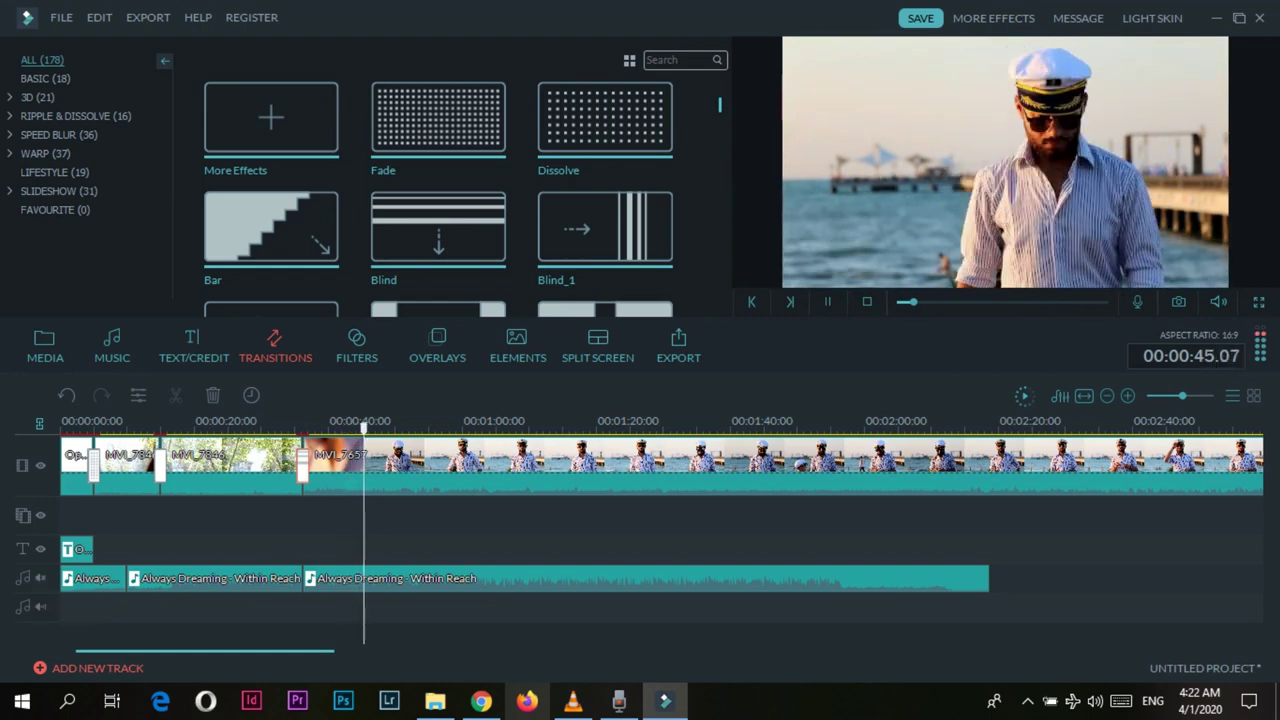
key("space")
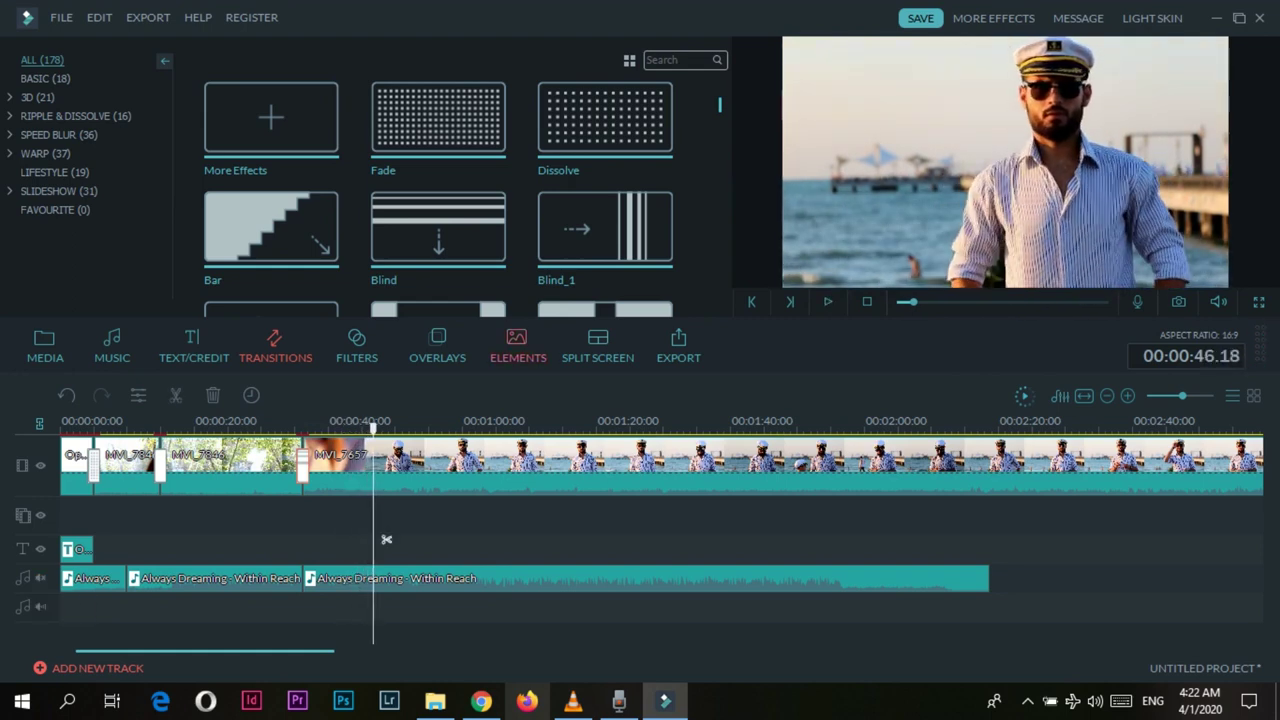